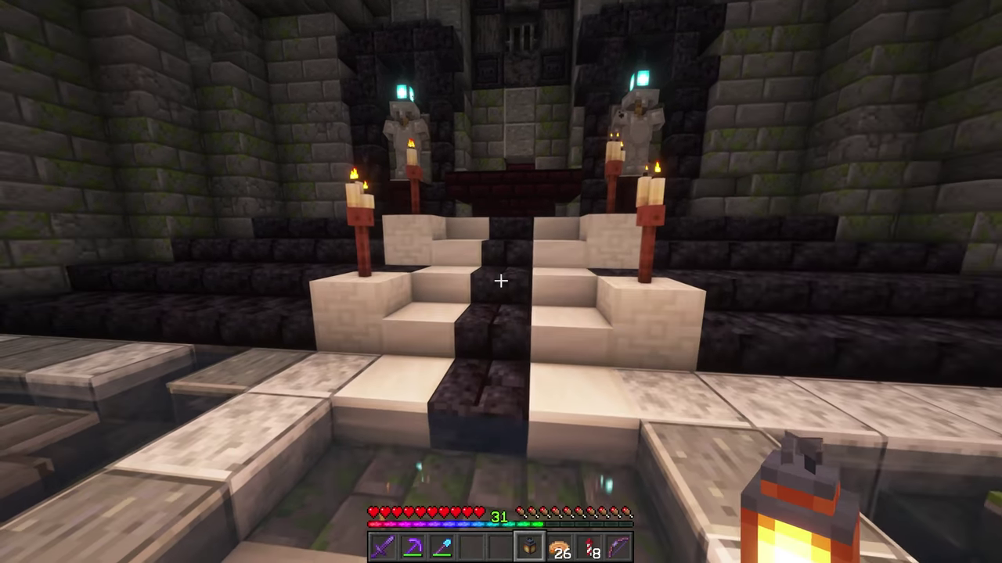
- Equip the Slashy McLoot sword and walk through the flooded crypt and the graveyard outside to inspect the build
key("1")
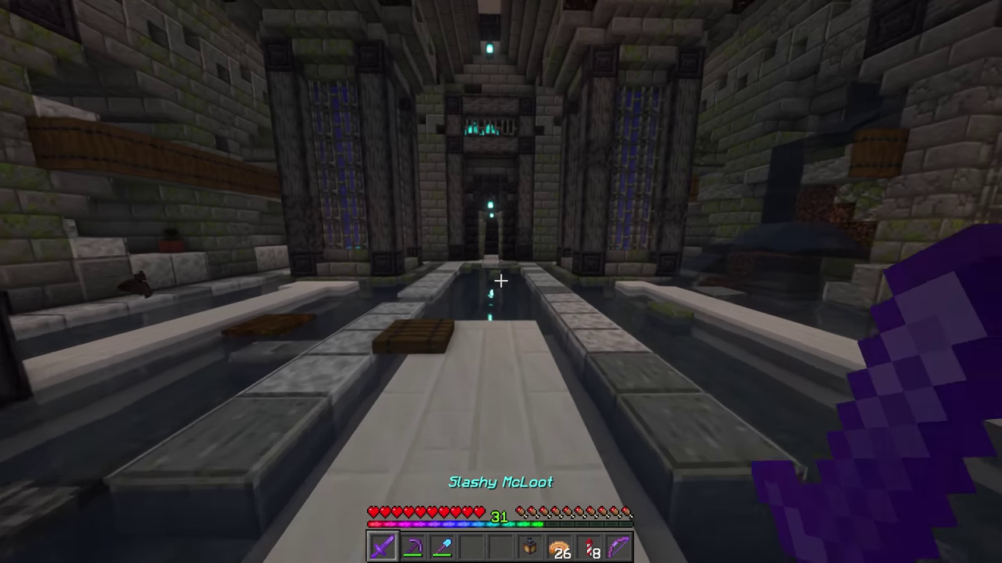
key("w")
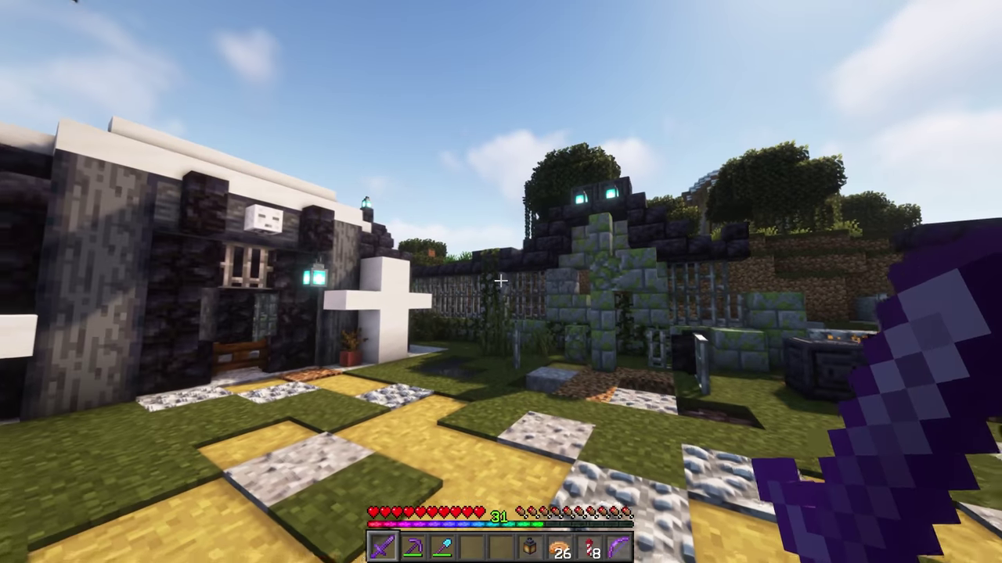
key("w")
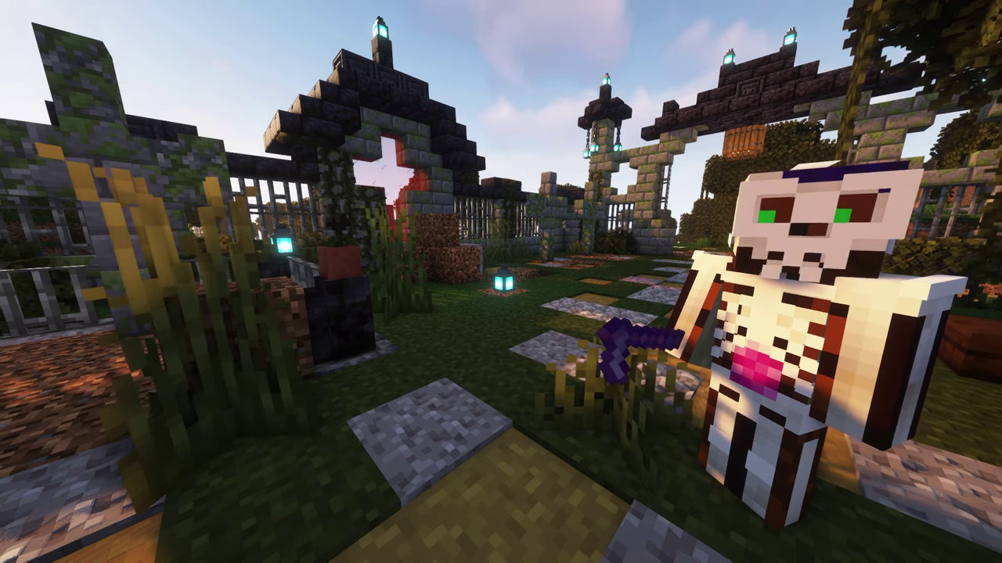
- Disconnect from the multiplayer server and load the local single-player copy of the world
key("Escape")
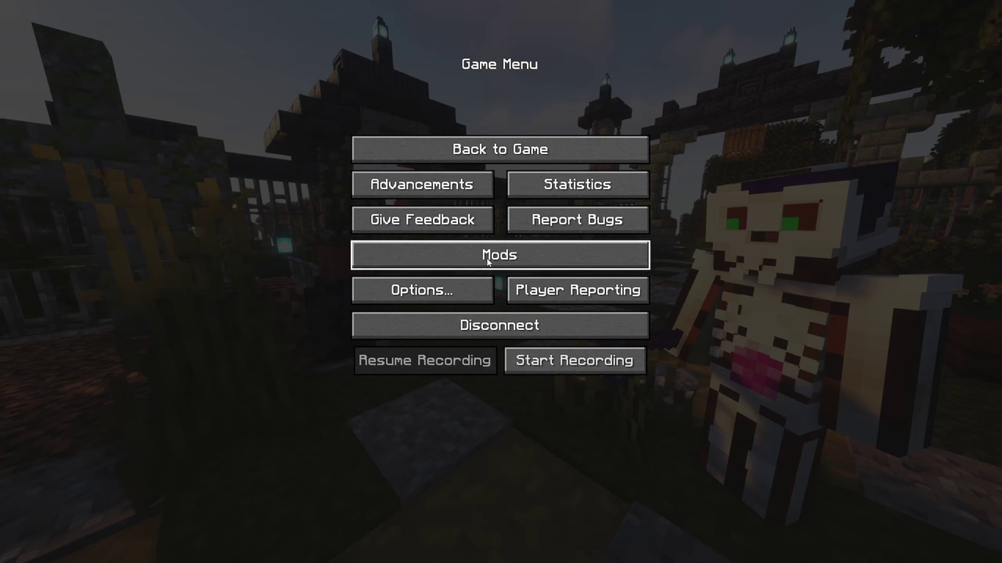
left_click(500, 324)
key("Escape")
left_click(427, 210)
left_click(331, 105)
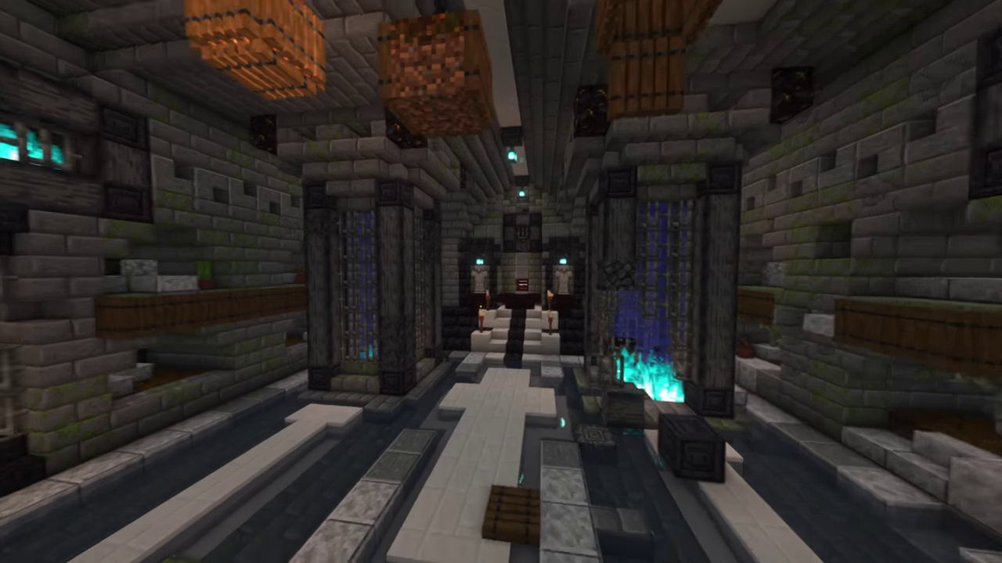
- Run the command /gamerule doDaylightCycle false to freeze the time of day
middle_click(502, 287)
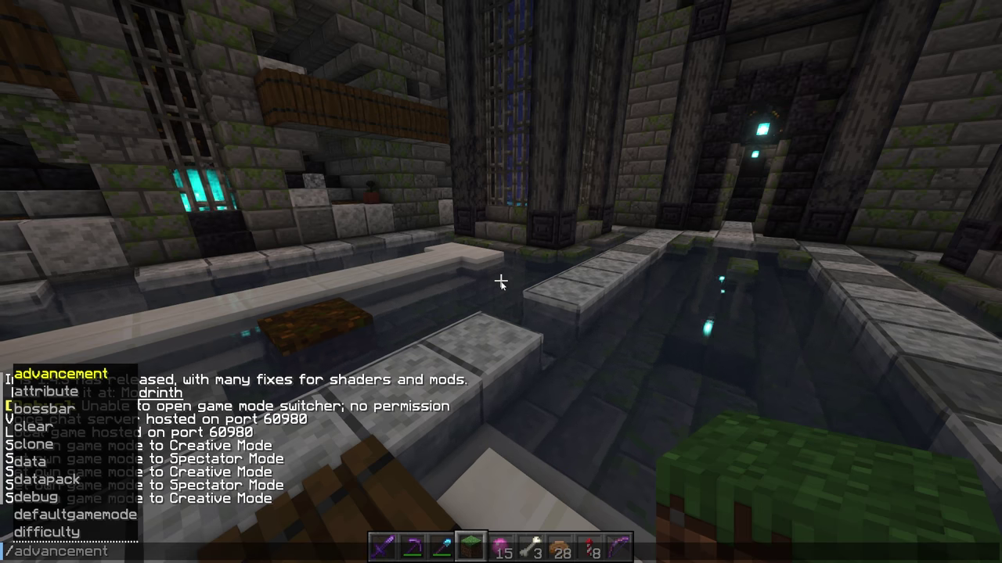
type("gamerule doDaylightCycle")
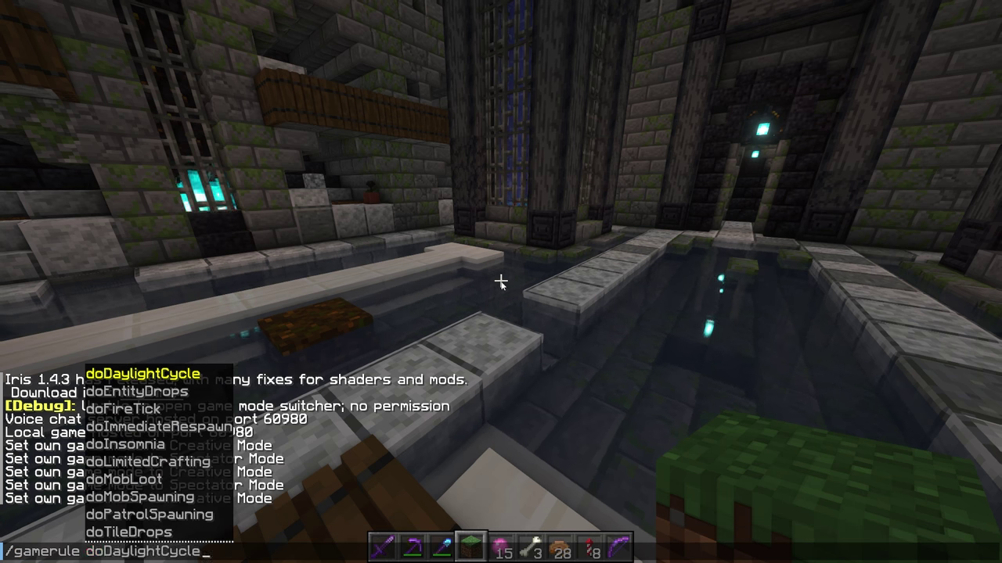
type(" false")
key("Return")
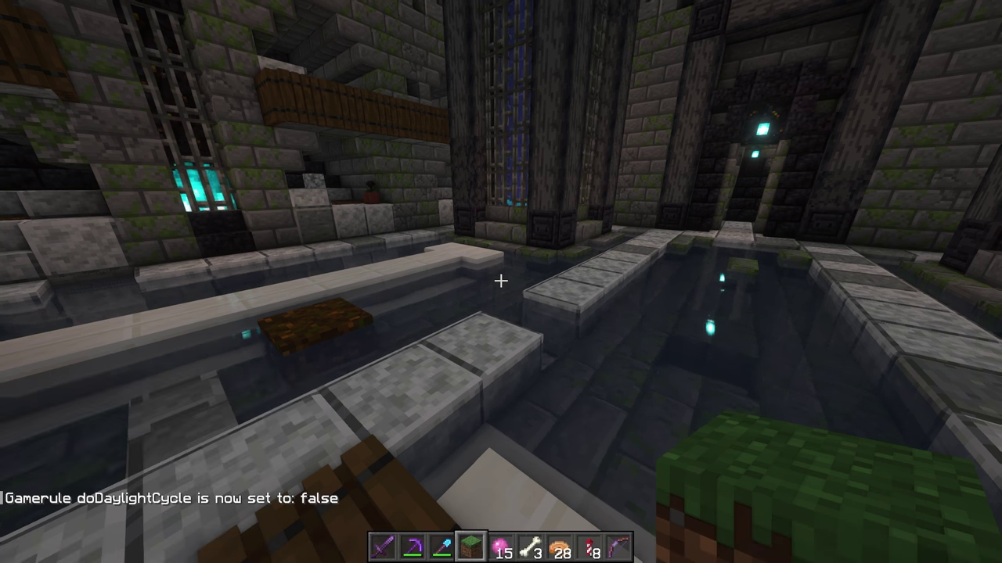
- Run the command /gamerule doMobSpawning false to turn off mob spawning
type("/gamerule ")
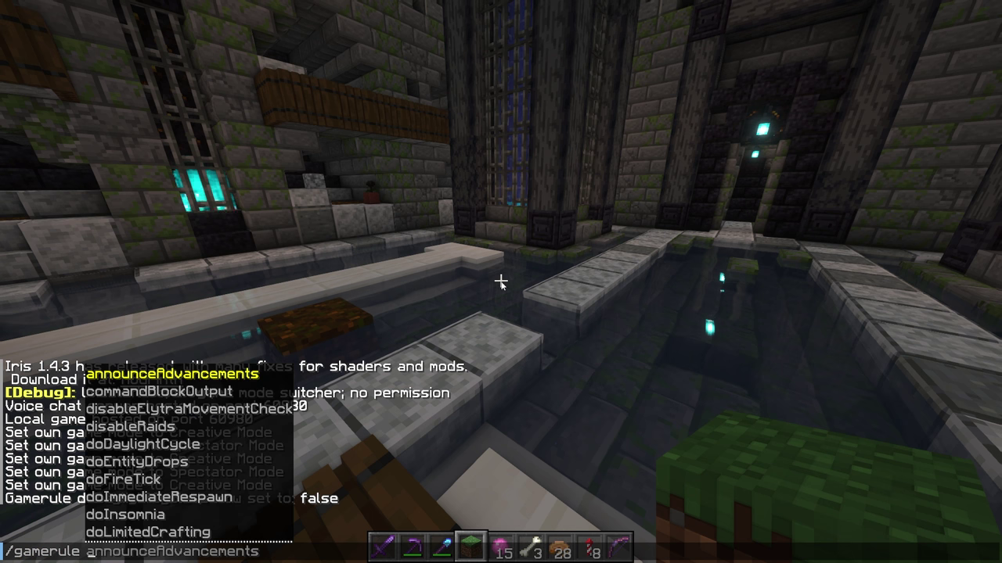
type("domob")
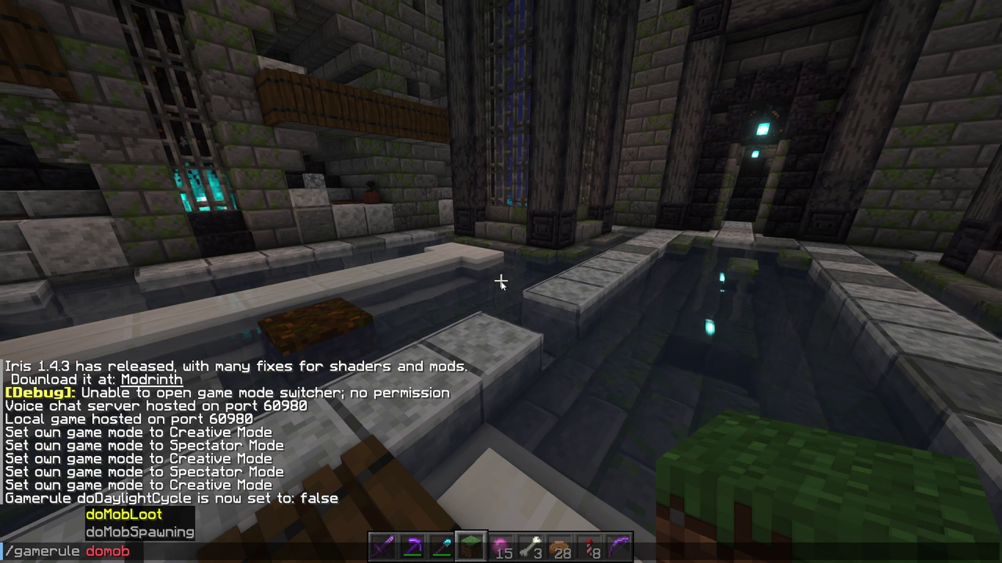
key("Down")
key("Tab")
type("false")
key("Return")
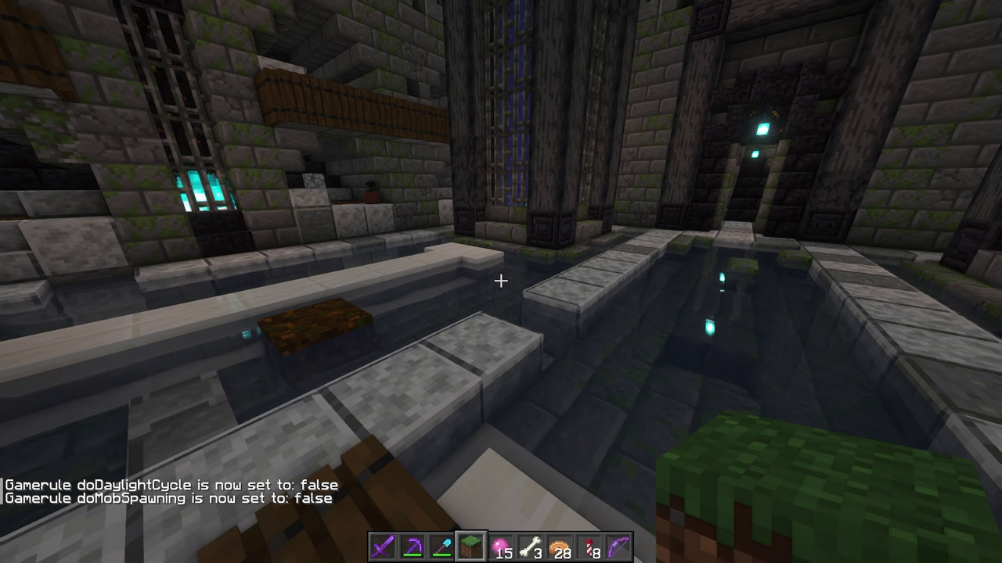
- Run the command /gamerule doWeatherCycle false to lock the weather, and return to the game view
type("/do")
key("BackSpace")
key("BackSpace")
type("gamerul")
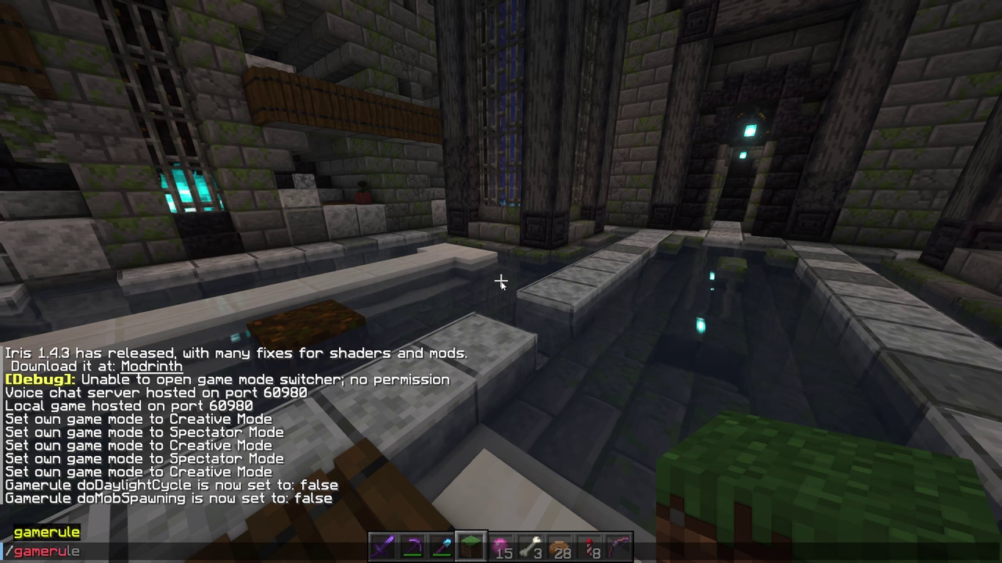
type("e we")
key("BackSpace")
key("BackSpace")
type("do")
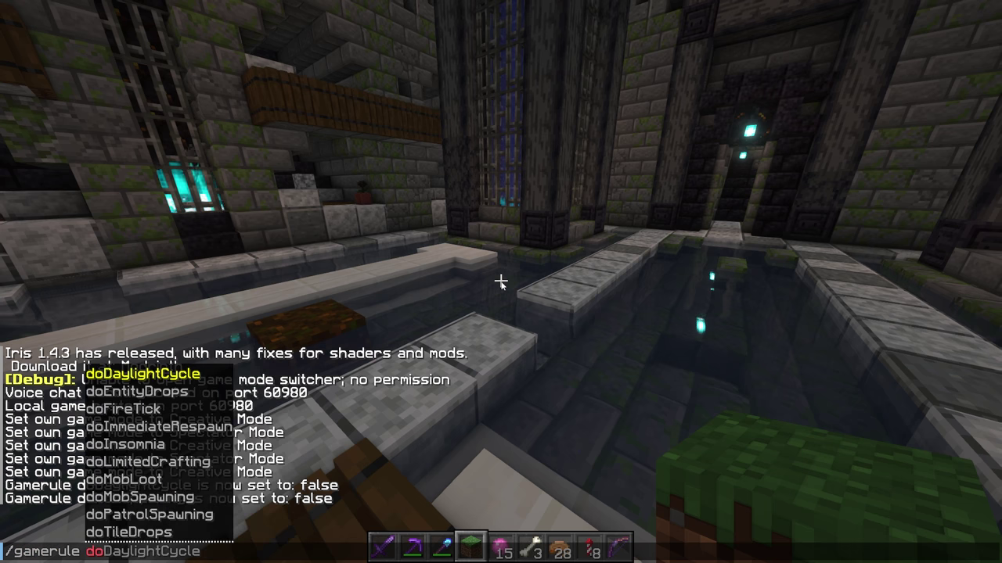
type("W")
key("Tab")
type("false")
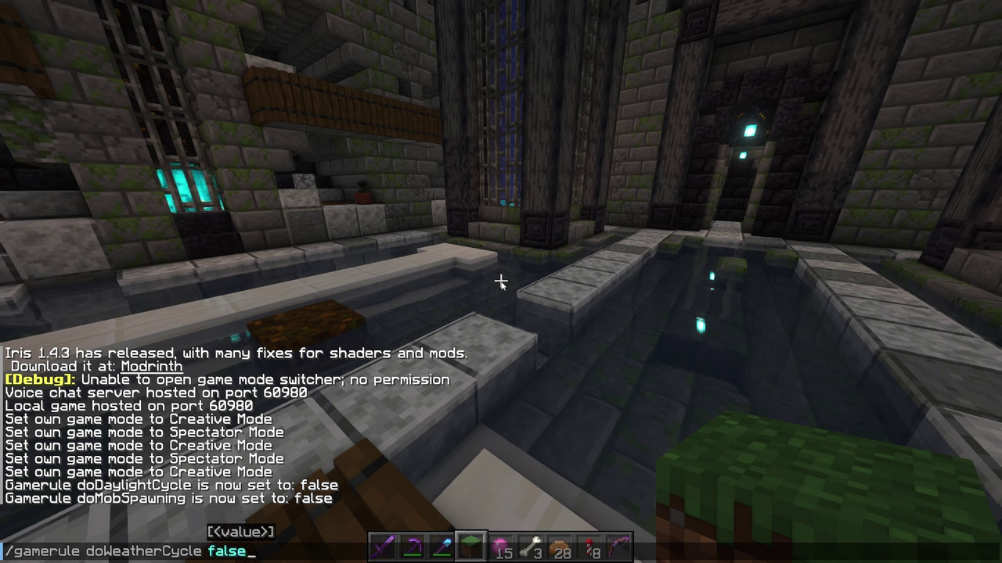
key("Return")
key("t")
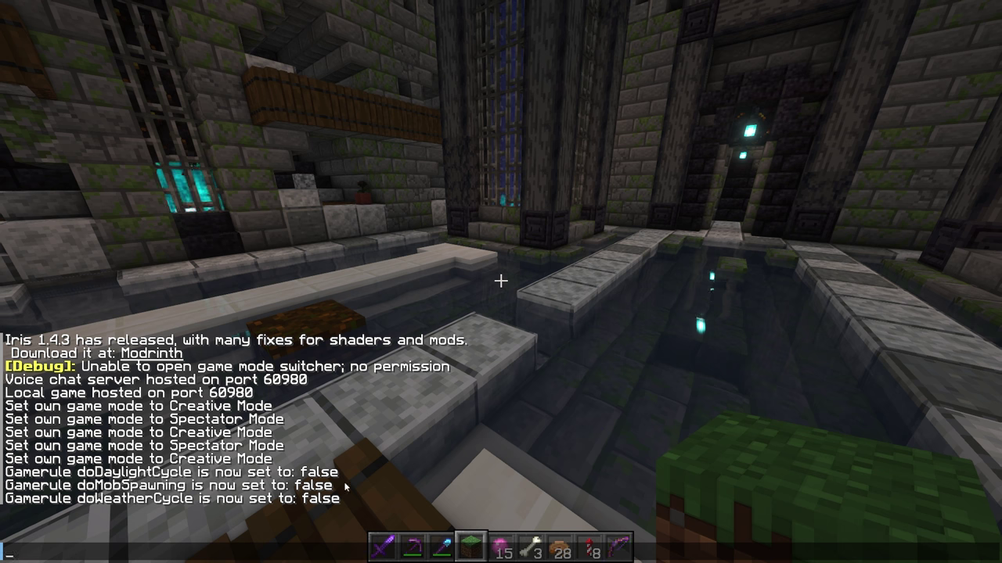
key("Escape")
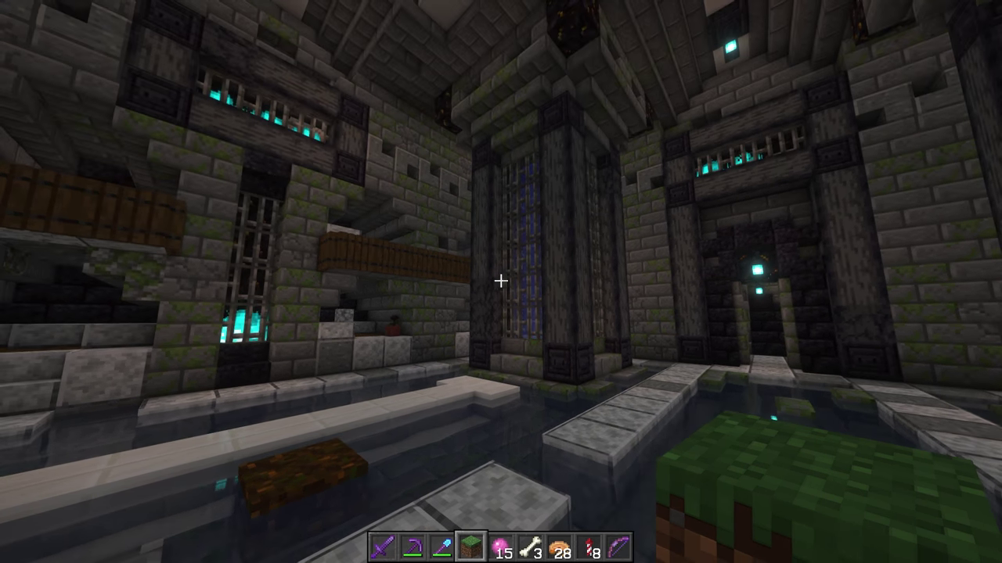
- Switch to Spectator Mode and fly over the fence into the graveyard for a view of the crypt entrance
key("F3+n")
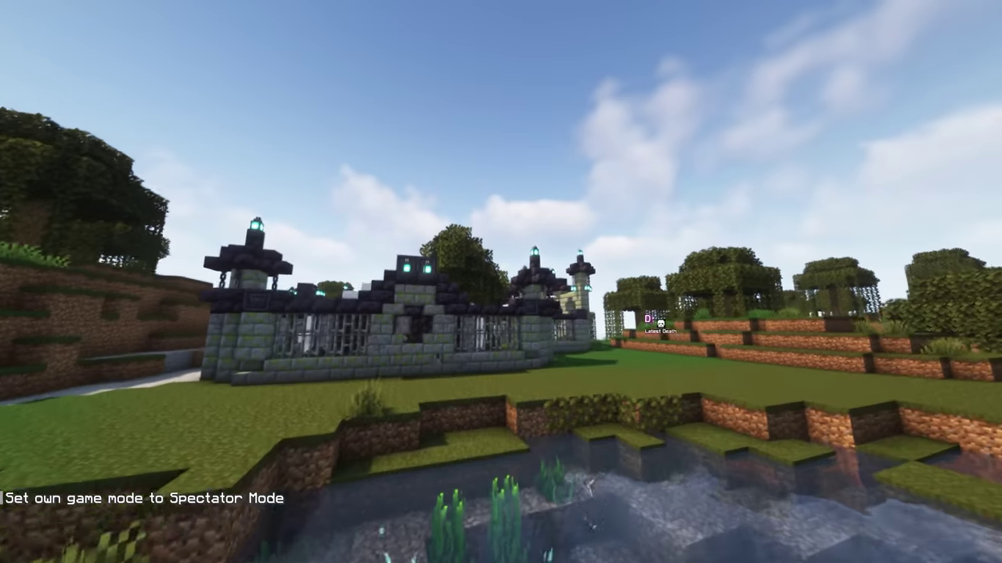
key("w")
key("space")
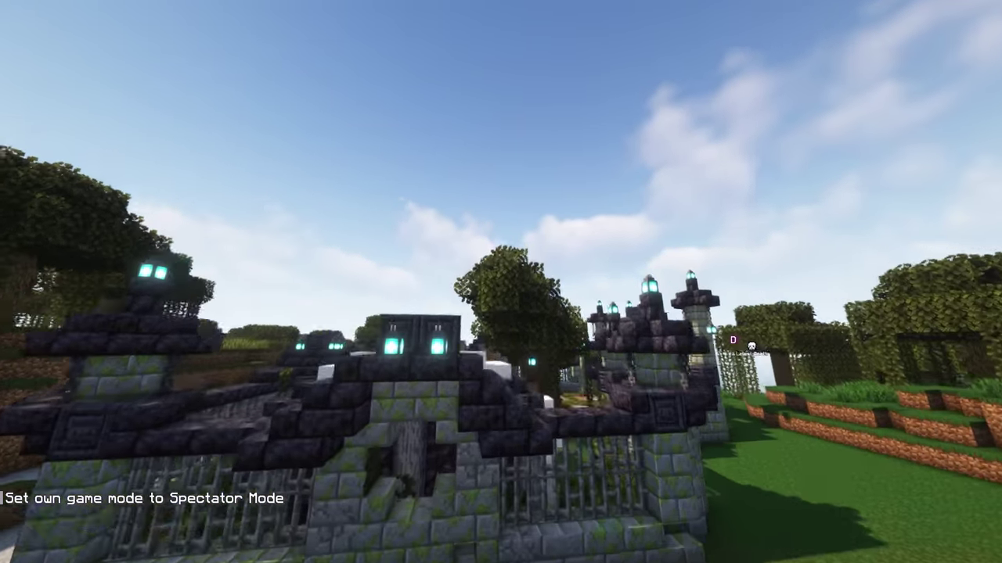
key("w")
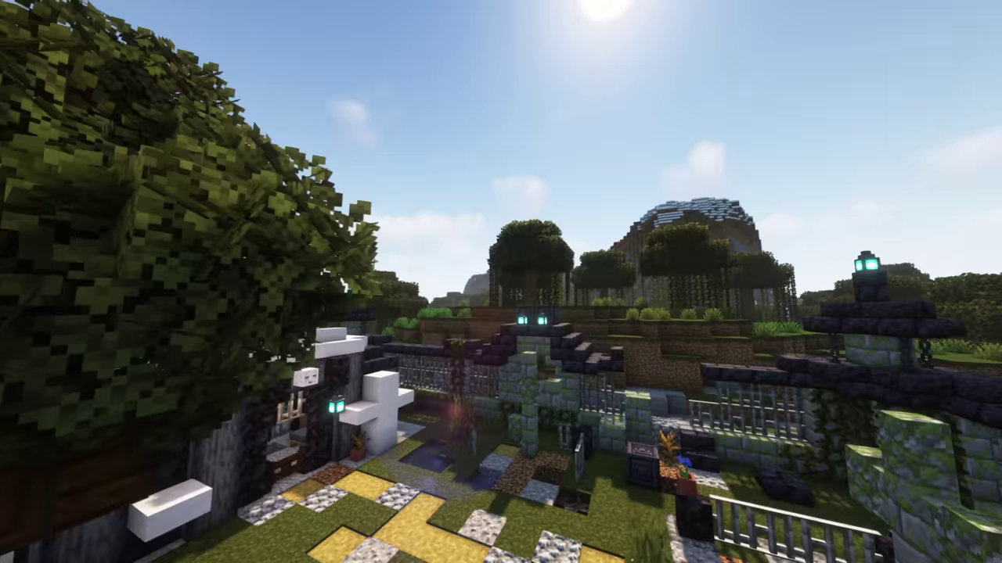
type("d")
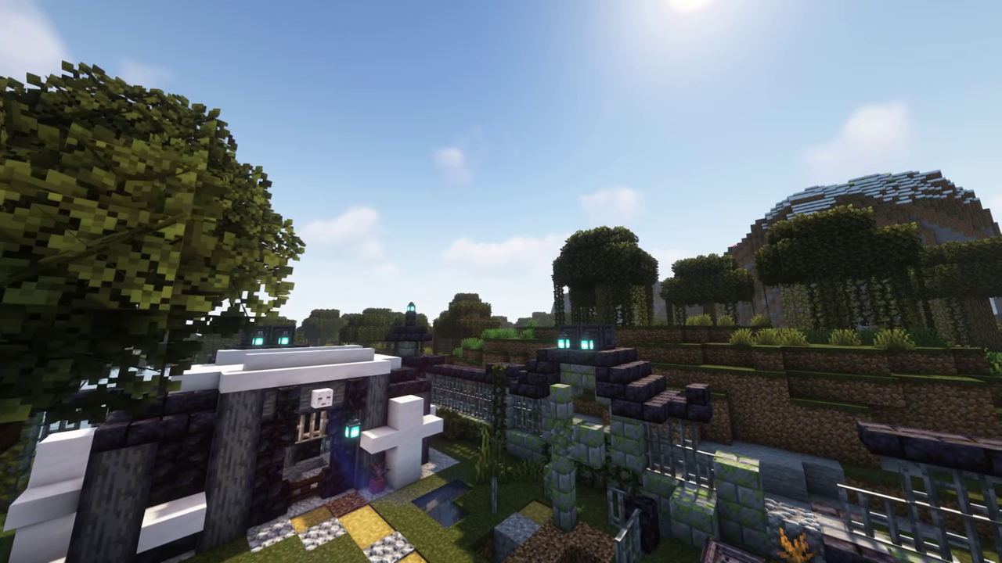
- Try the world times 18000, 10000, 12000 and 13000 with /time set to find suitable night lighting
type("/time set day")
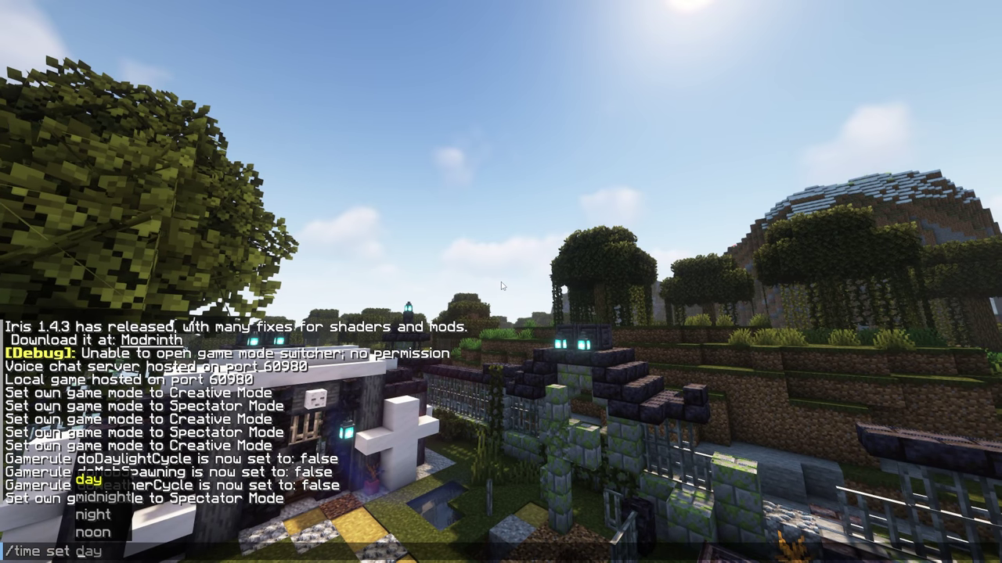
key("Tab")
key("Return")
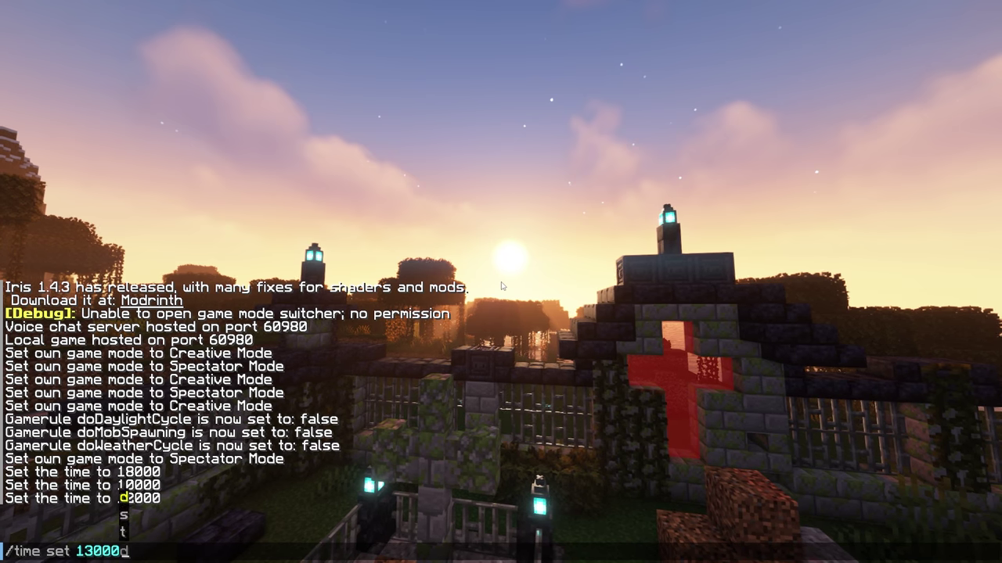
key("Return")
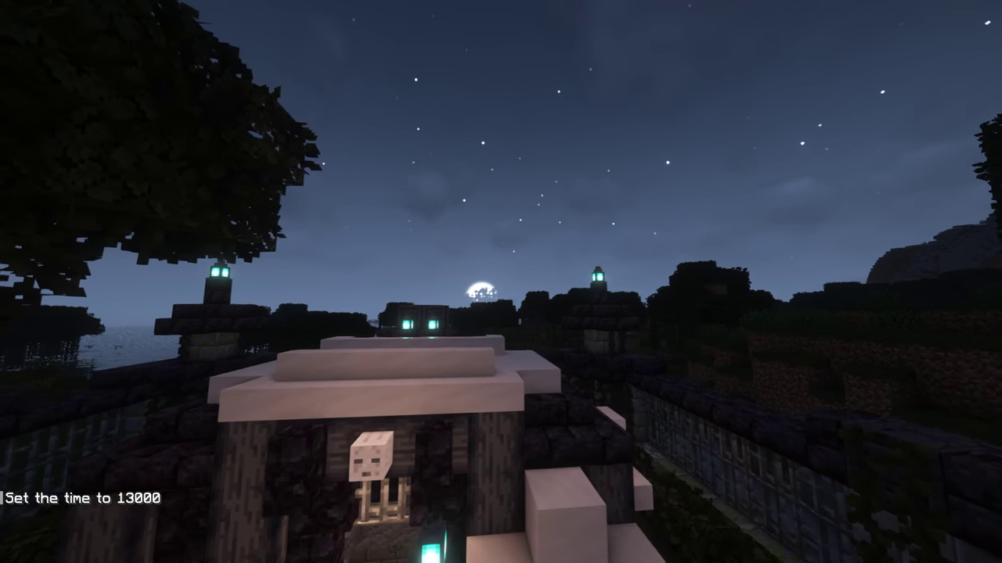
key("t")
key("Up")
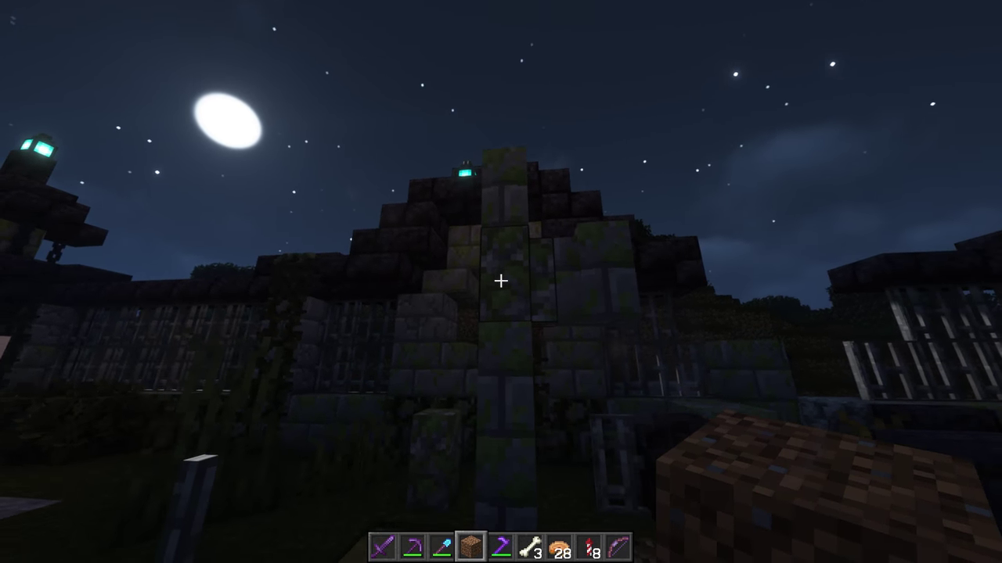
- Empty the hotbar into the inventory, dig into the dirt beneath the grave and seal the character inside the hole
key("5")
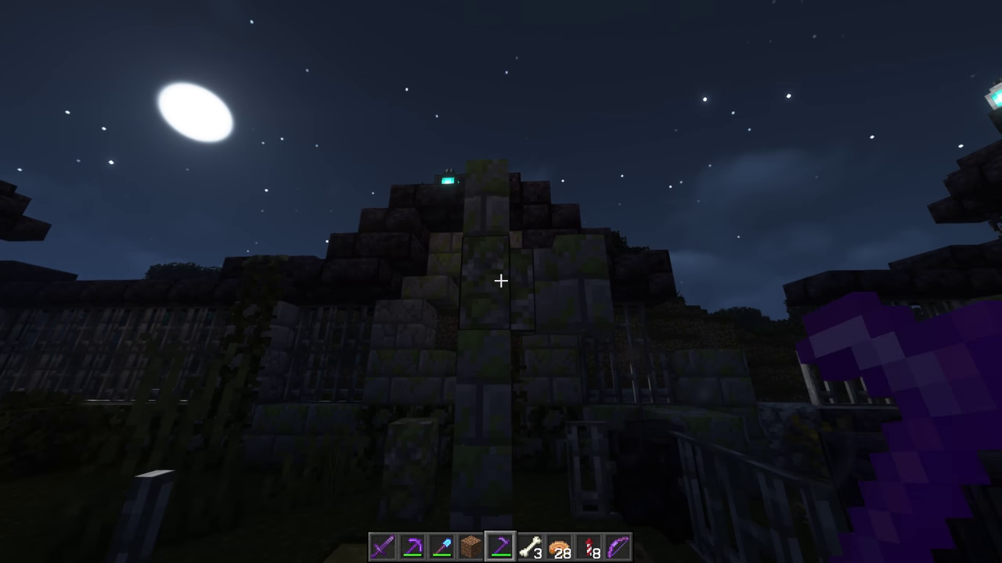
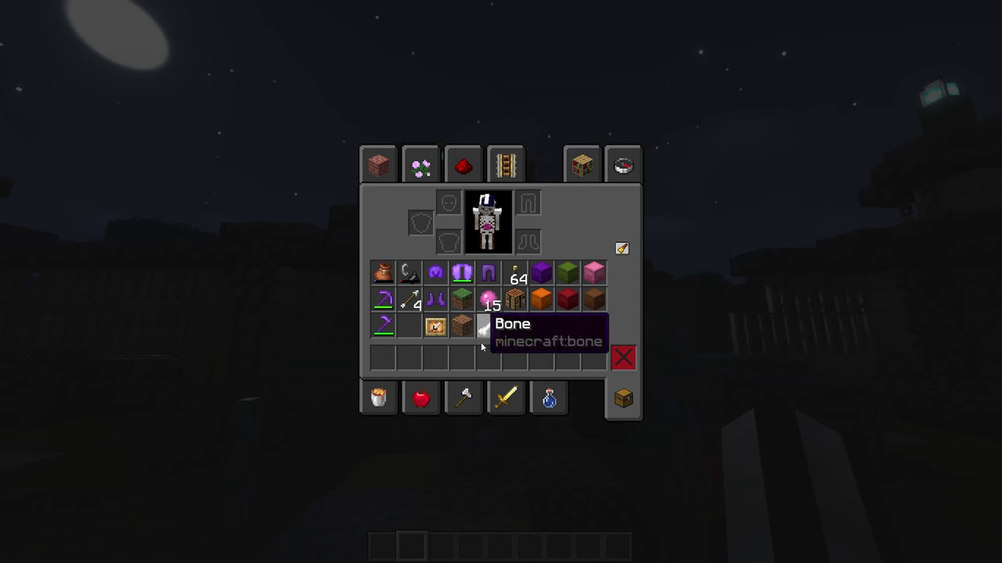
key("e")
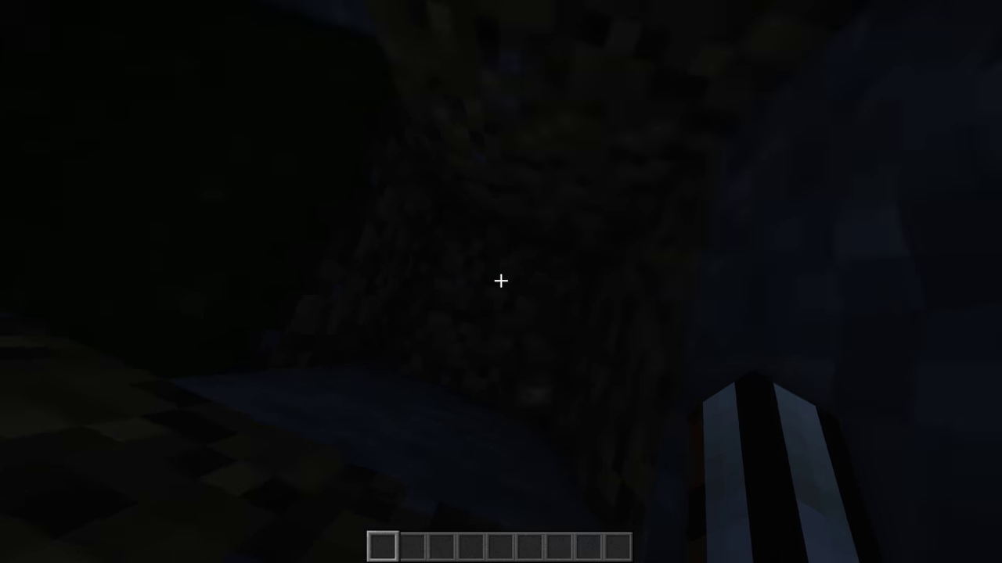
left_click(501, 281)
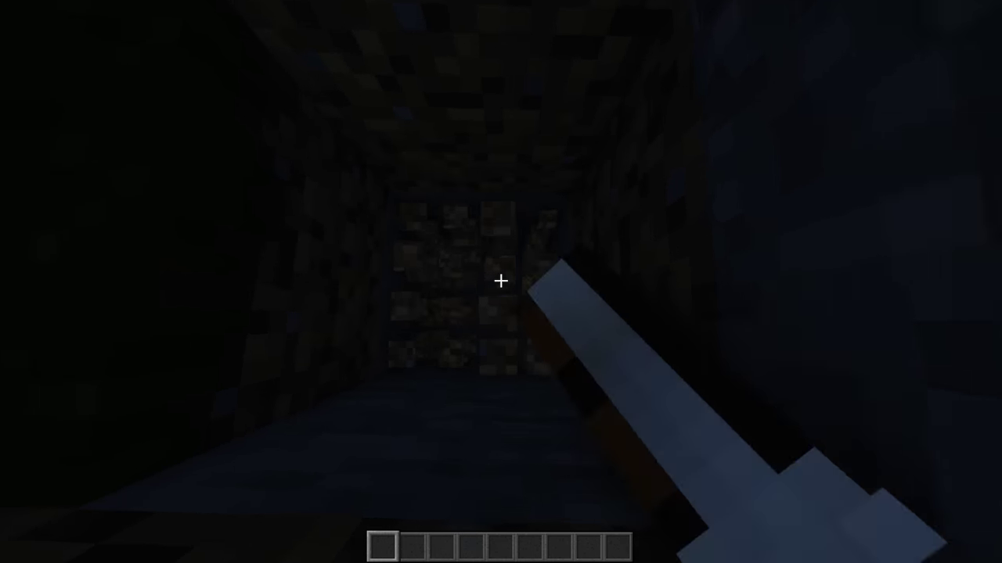
right_click(501, 281)
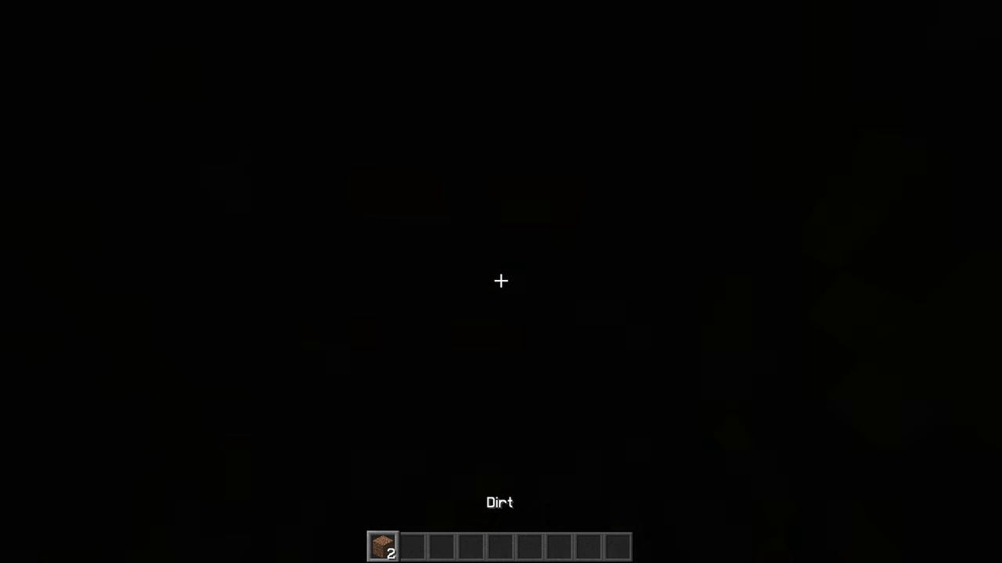
- Set the doDaylightCycle gamerule to true and start a Replay Mod recording in Survival Mode with an empty hand
key("2")
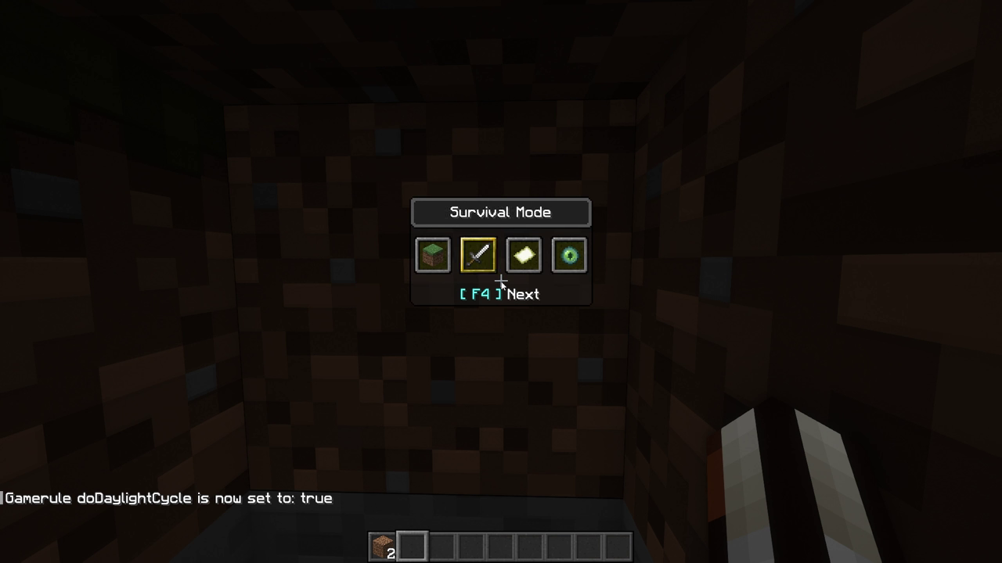
key("F3")
key("Escape")
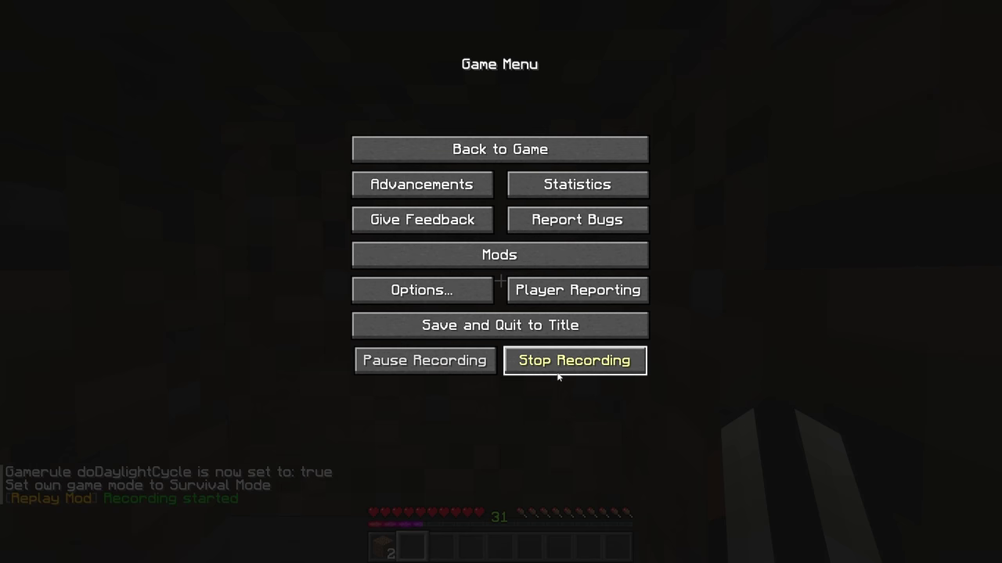
key("Escape")
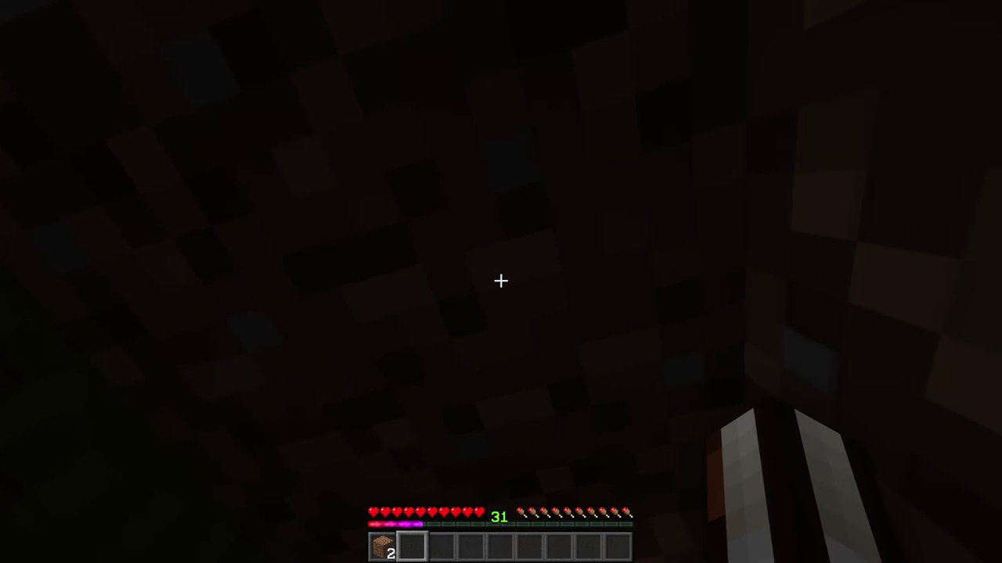
- Climb out of the grave, equip the Justice tool and walk across the graveyard path toward the large tree
key("1")
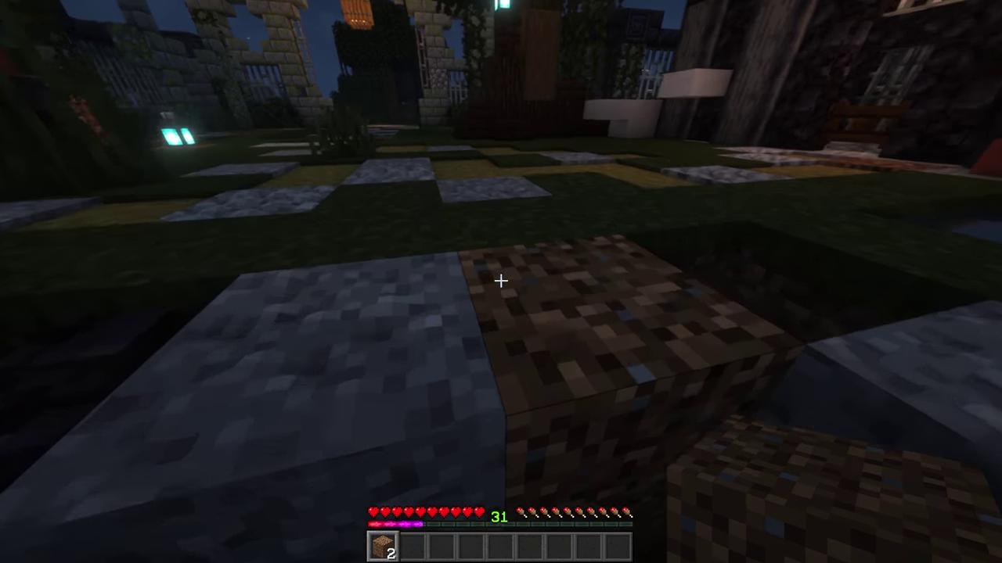
key("w")
key("space")
key("2")
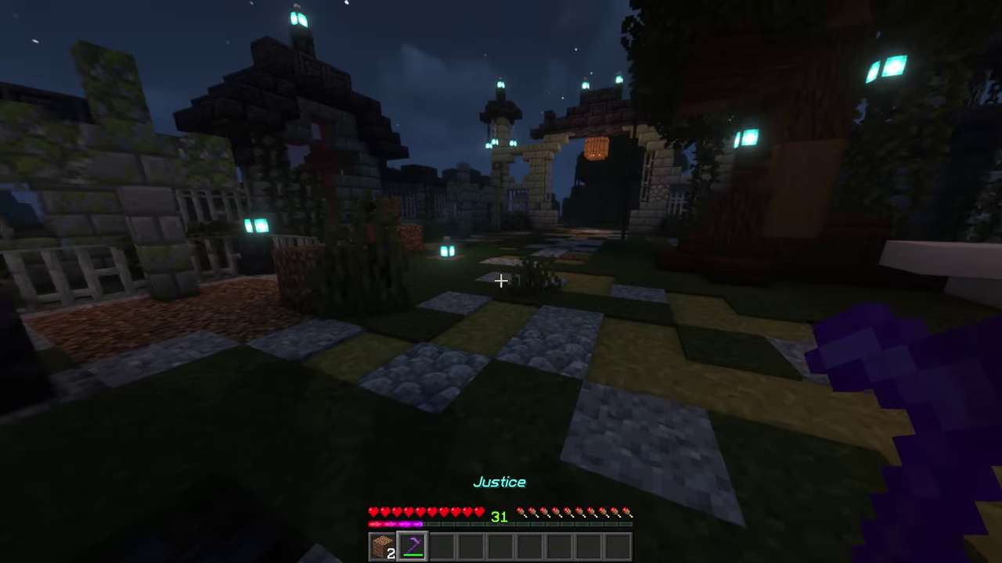
key("3")
key("2")
key("w")
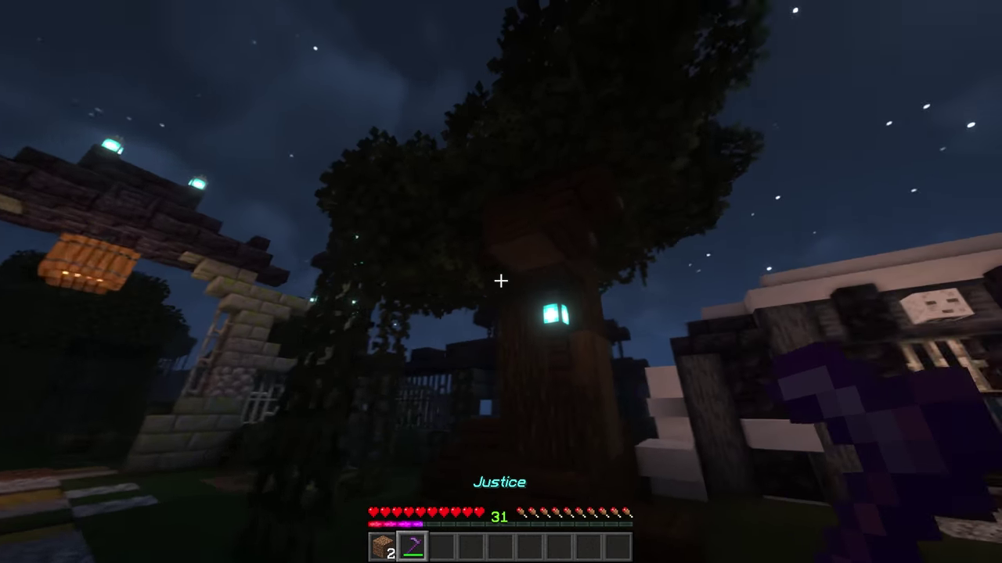
- Walk past the large tree and out through the graveyard gate onto the path, facing back at the gate
key("w")
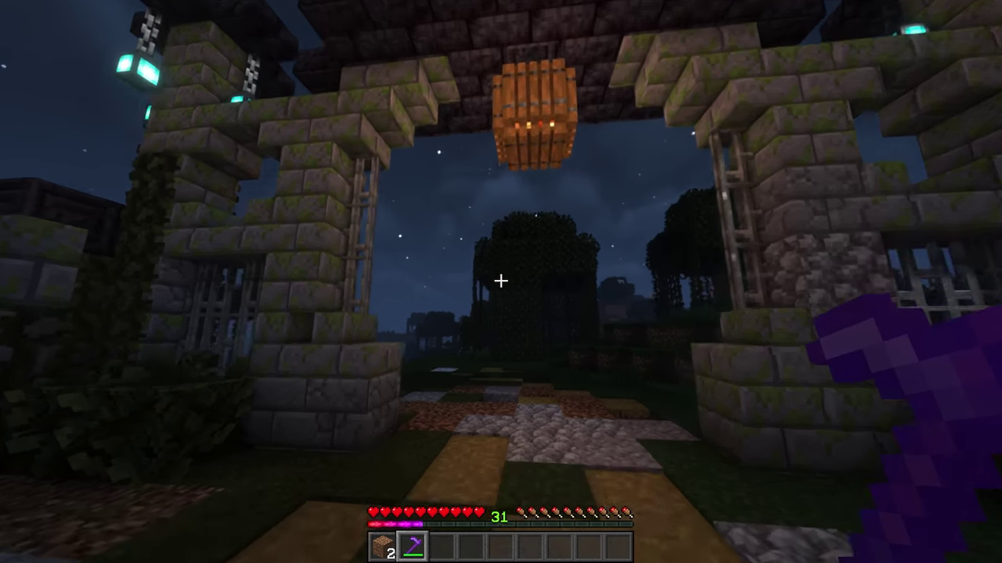
key("w")
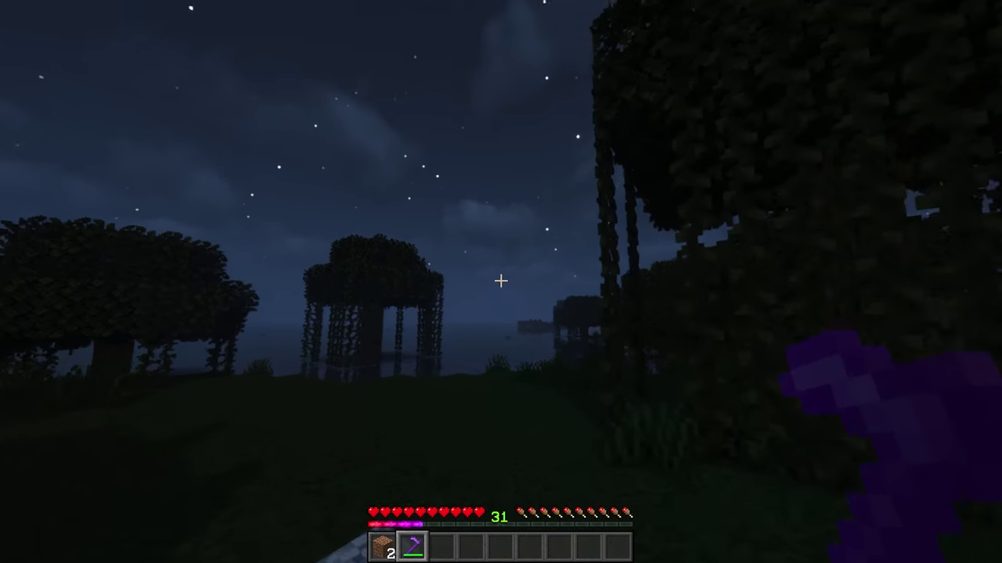
key("w")
key("Escape")
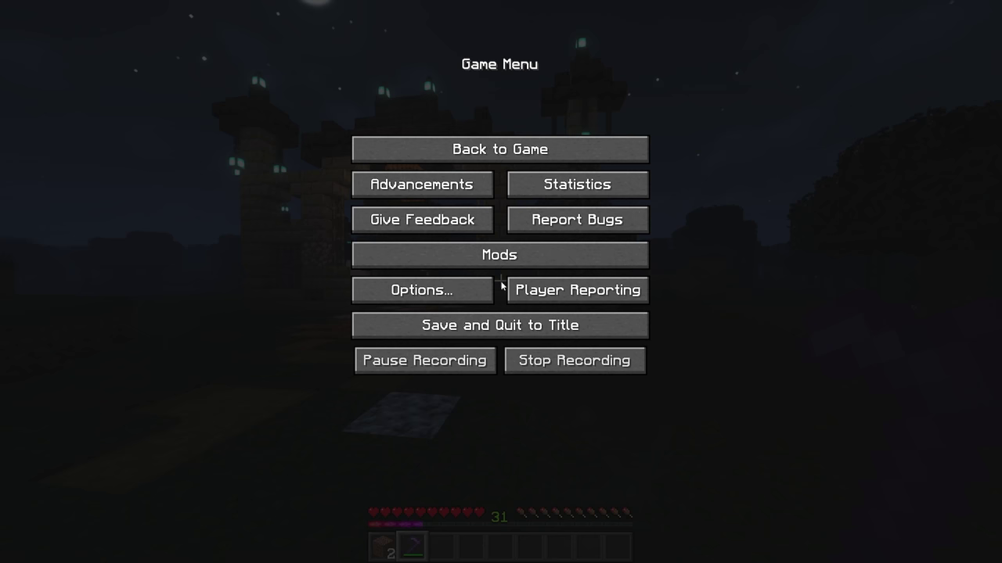
key("Escape")
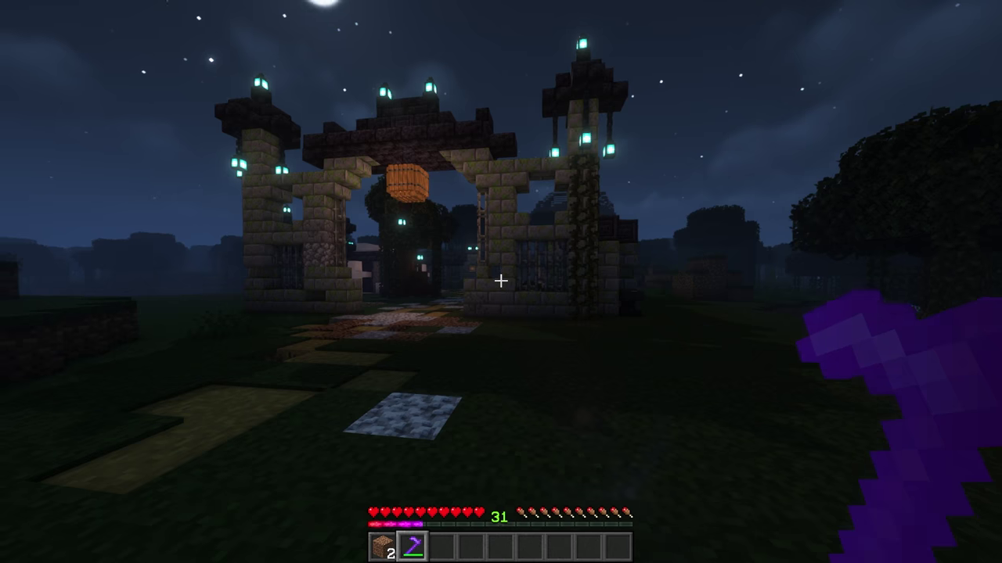
- Walk back through the gate and along the graveyard path to the mossy stone cross, looking up at its item frame
key("w")
key("w")
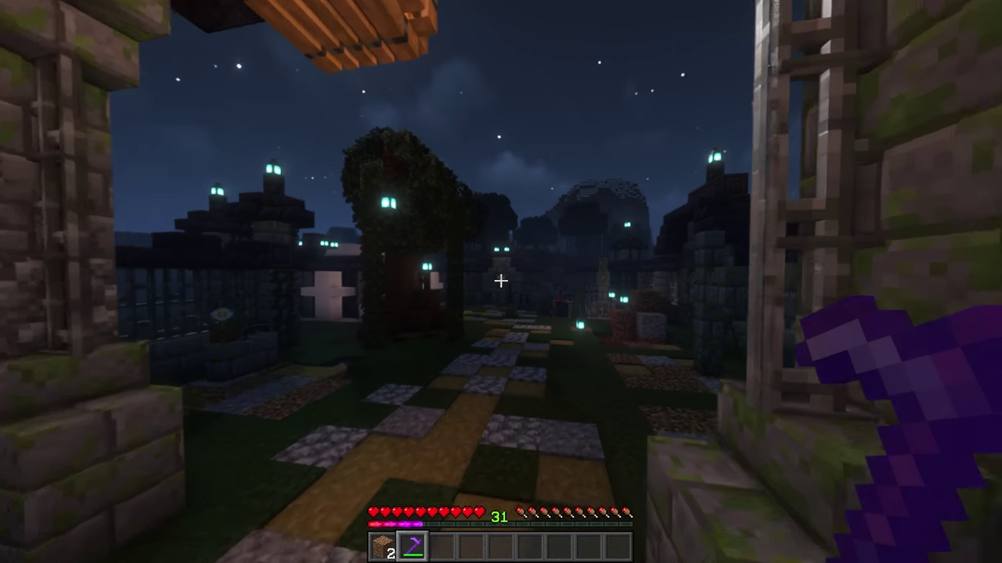
key("w")
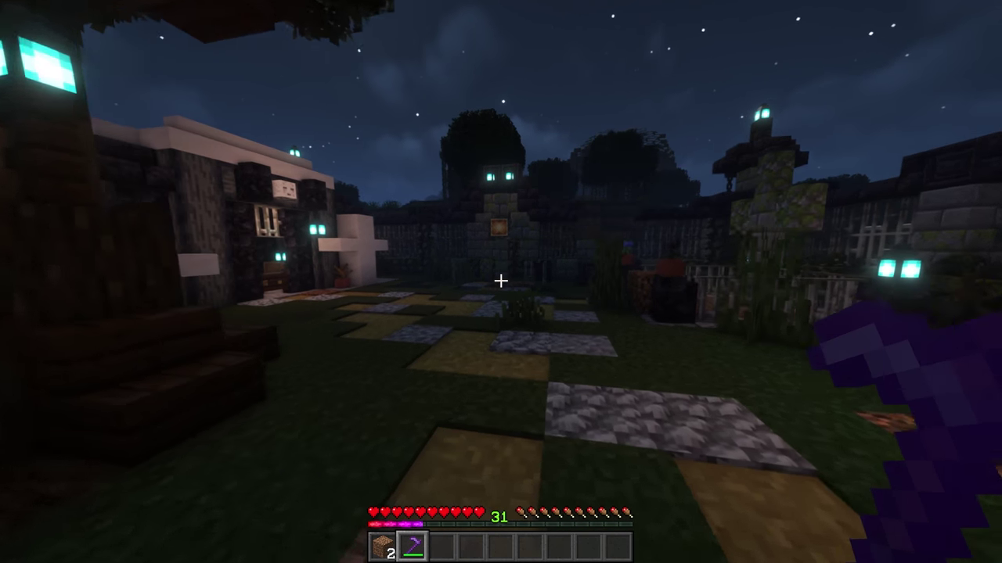
key("w")
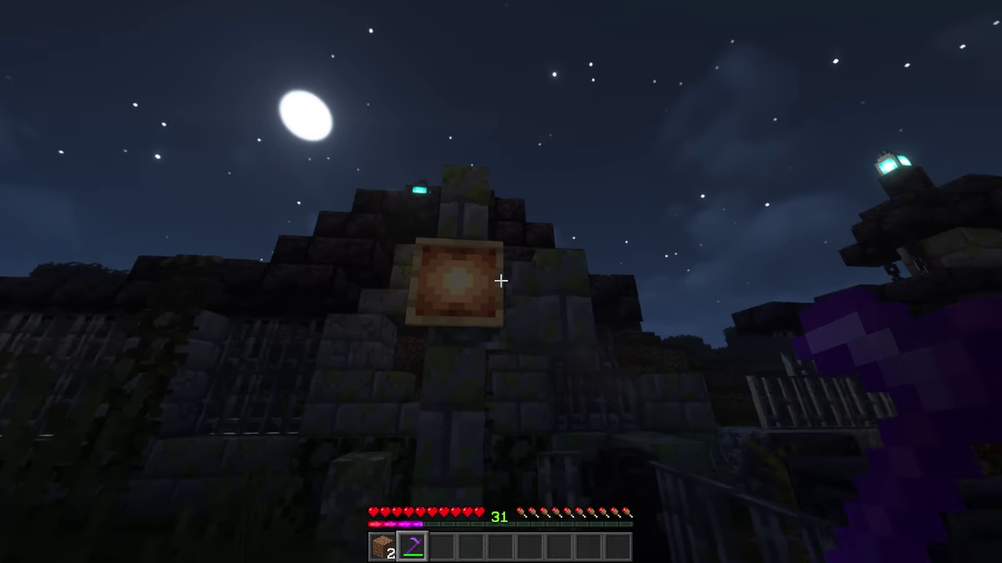
key("s")
key("d")
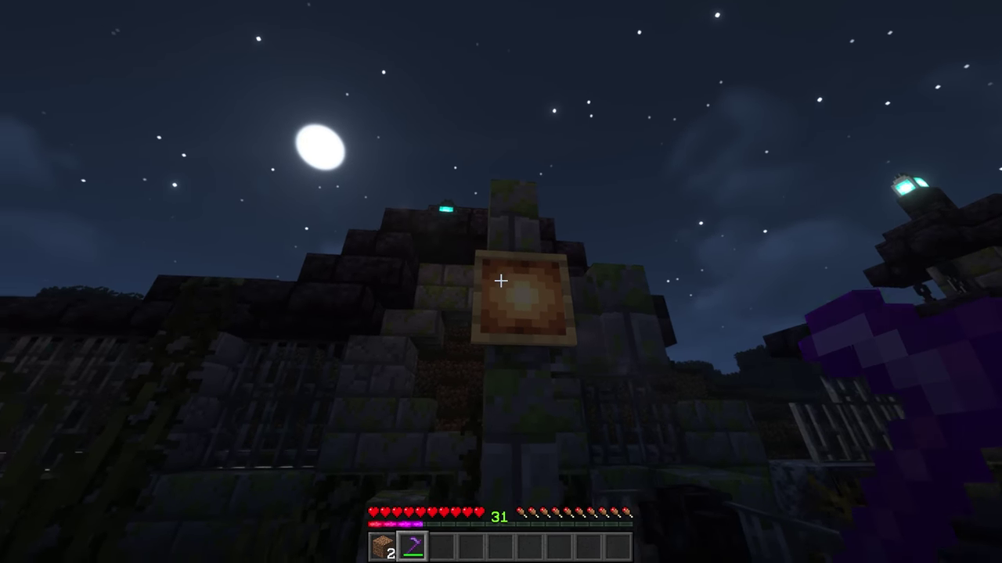
key("a")
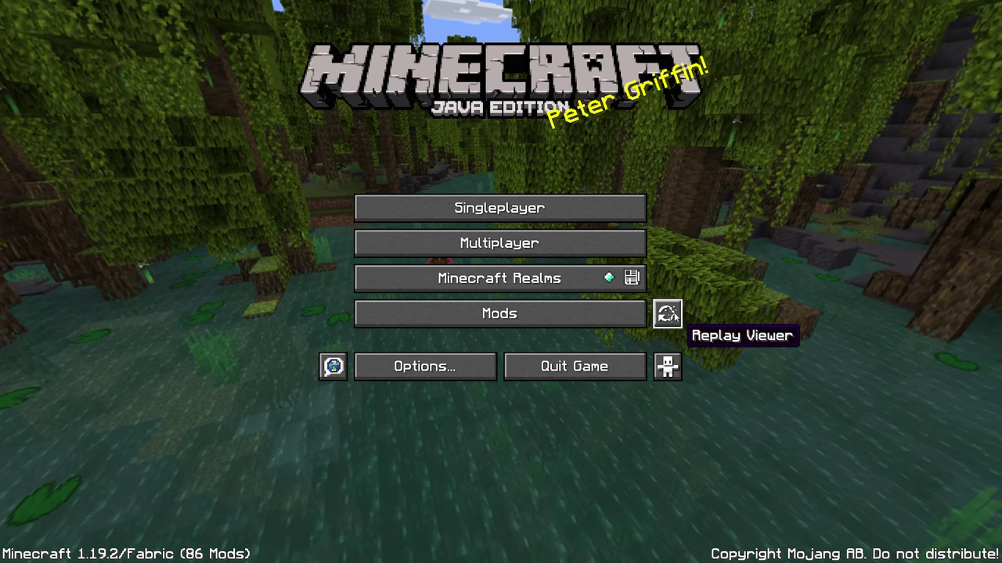
- Load the replay 2022_11_30_16_37_10 from the Replay Viewer and fly the camera around the crypt hall
left_click(667, 314)
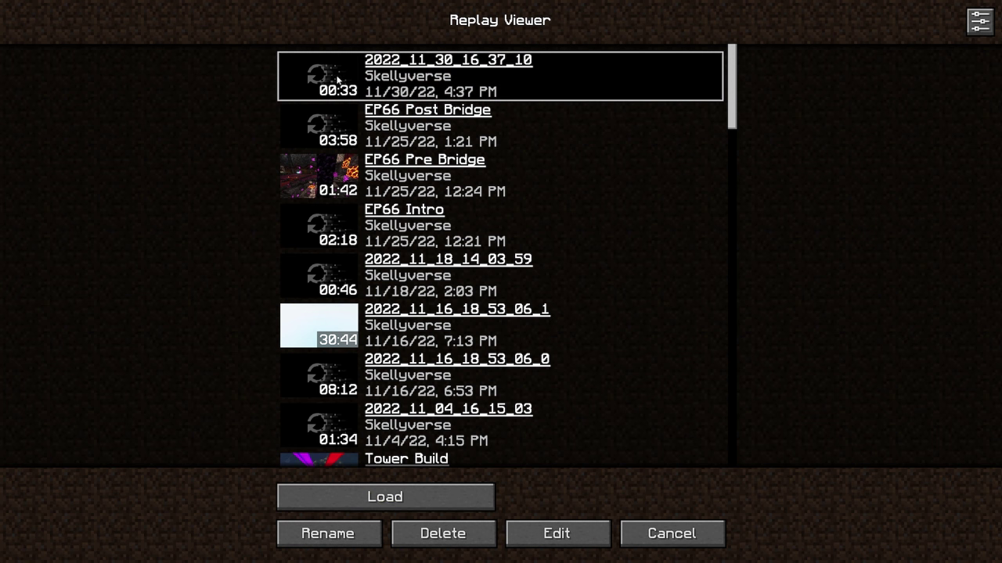
left_click(388, 498)
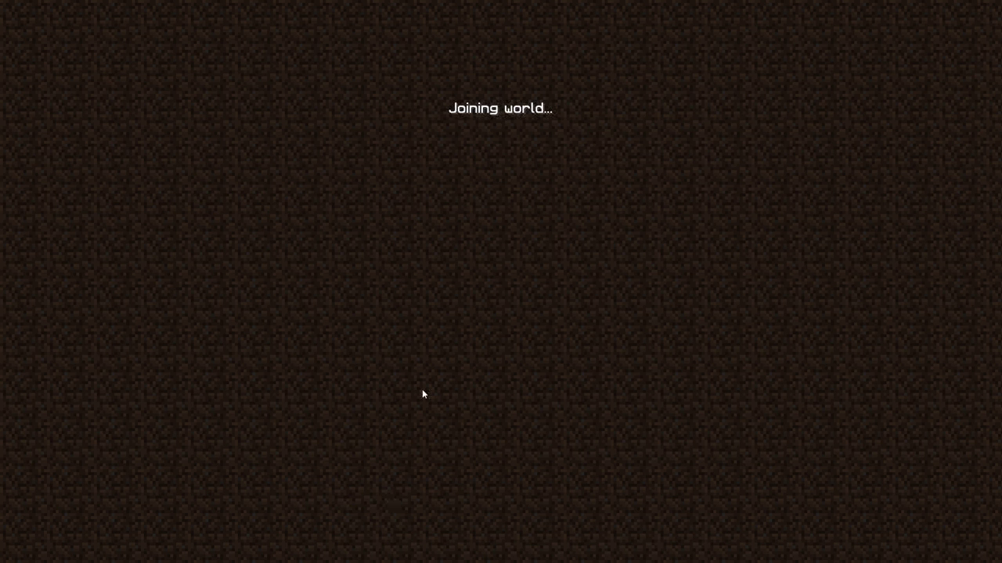
key("s")
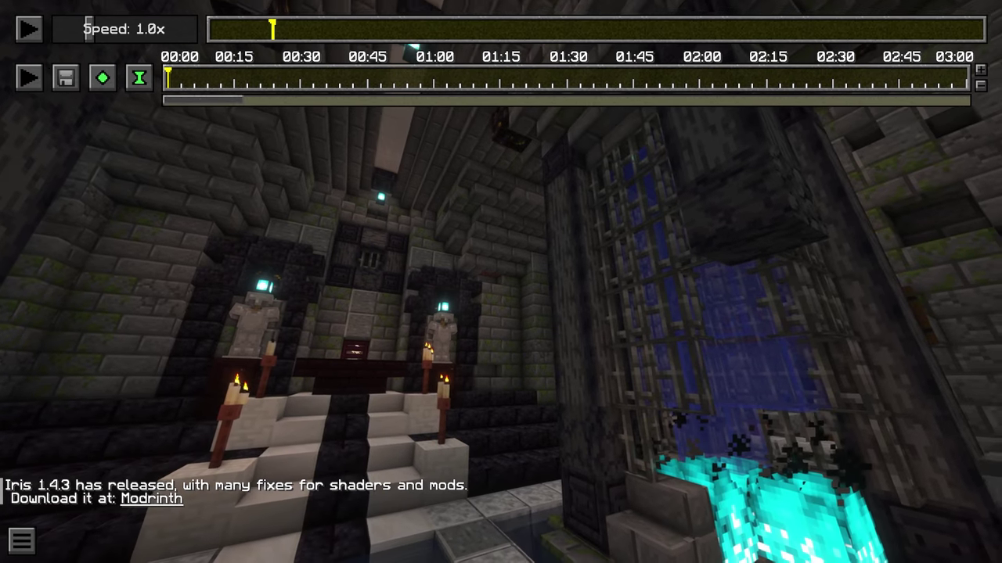
key("w")
key("w")
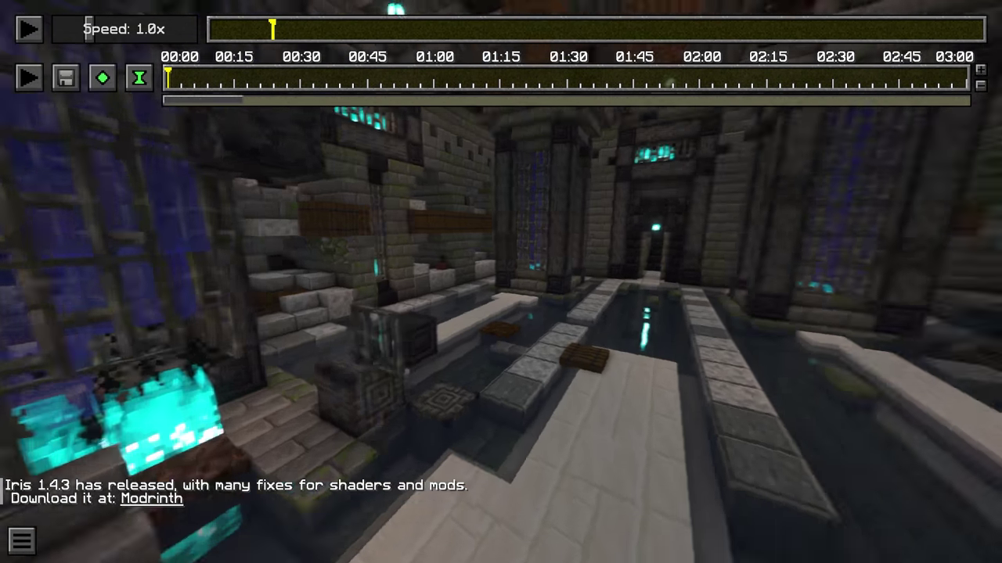
key("w")
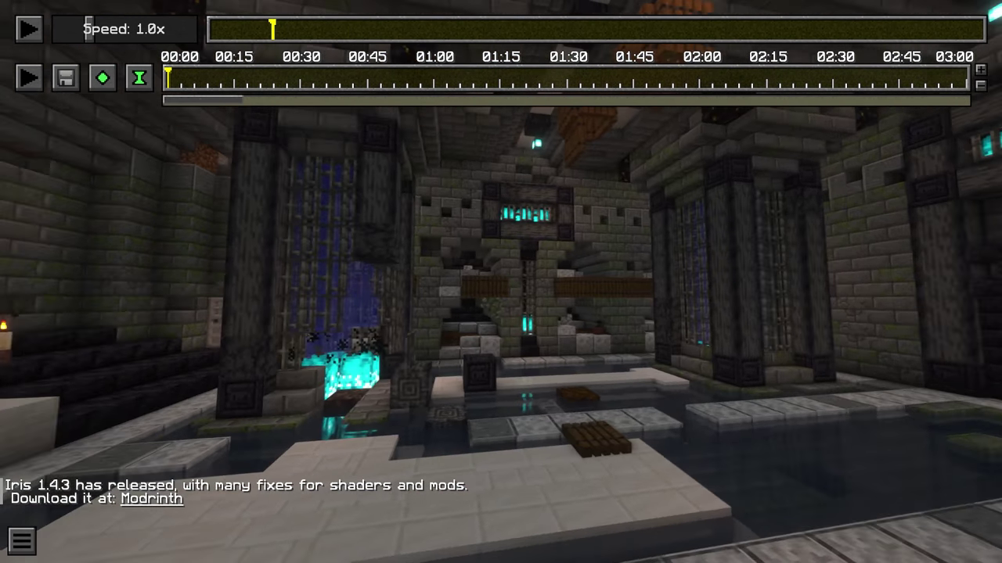
key("w")
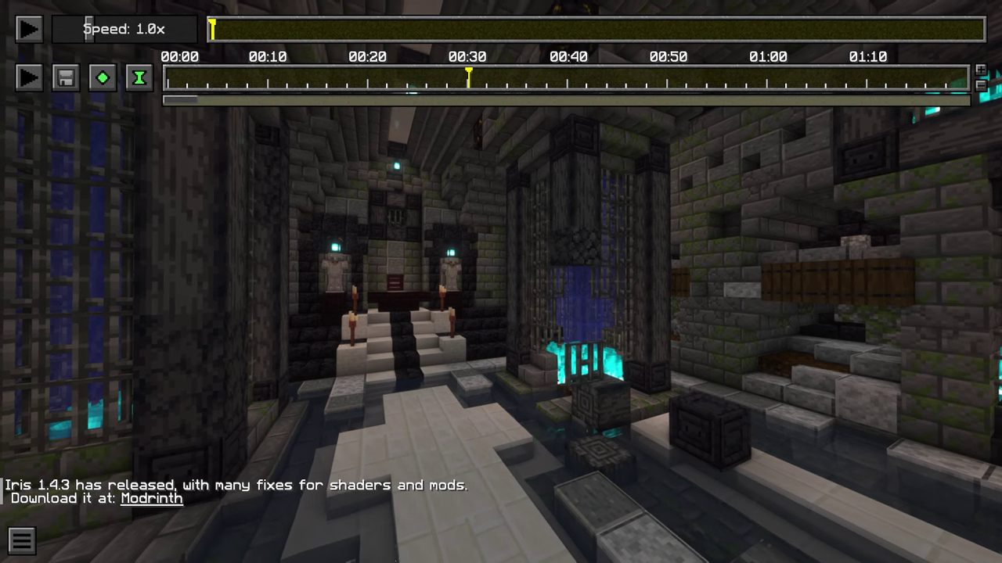
- Frame the altar from the hall, set position and time keyframes at 00:00, and play the replay briefly before pausing it
key("w")
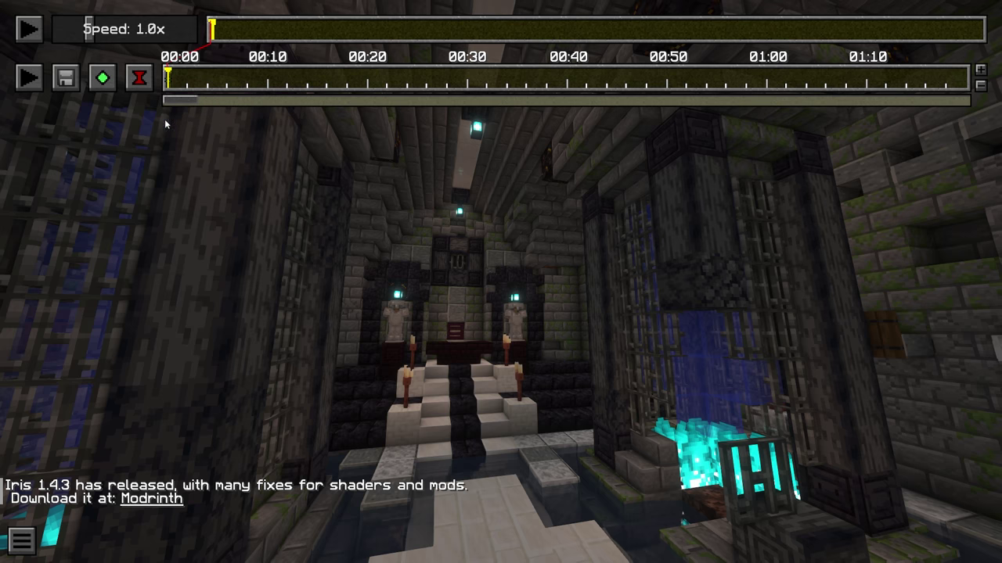
key("t")
key("s")
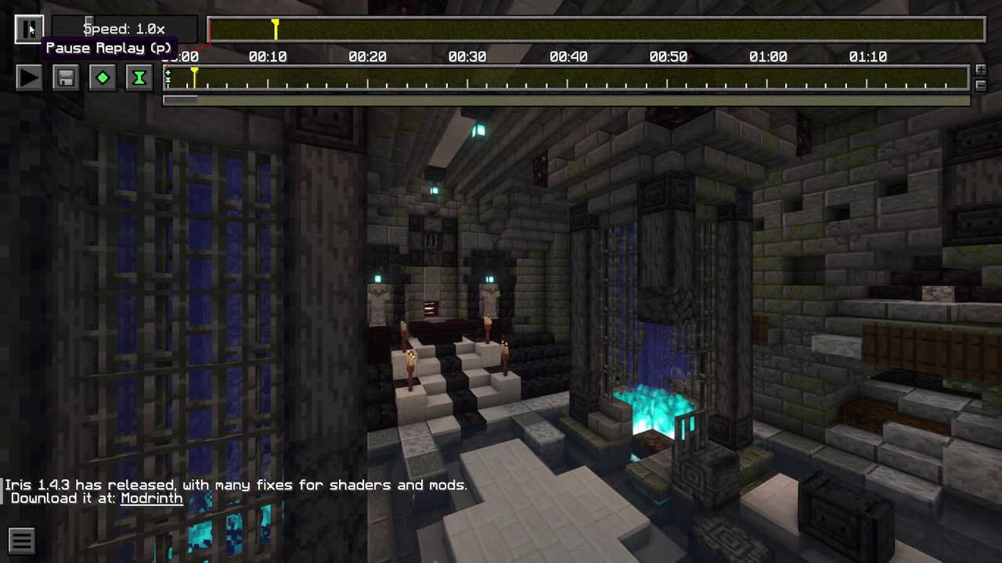
key("t")
key("w")
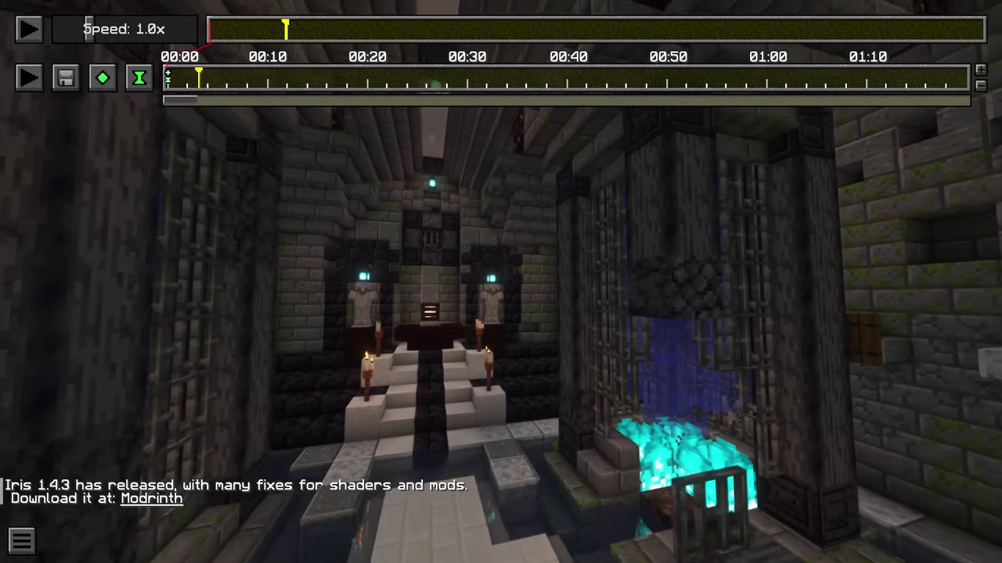
- Fly the camera up to the candle-lit altar steps, centre the altar in view, and play the camera path
key("v")
key("w")
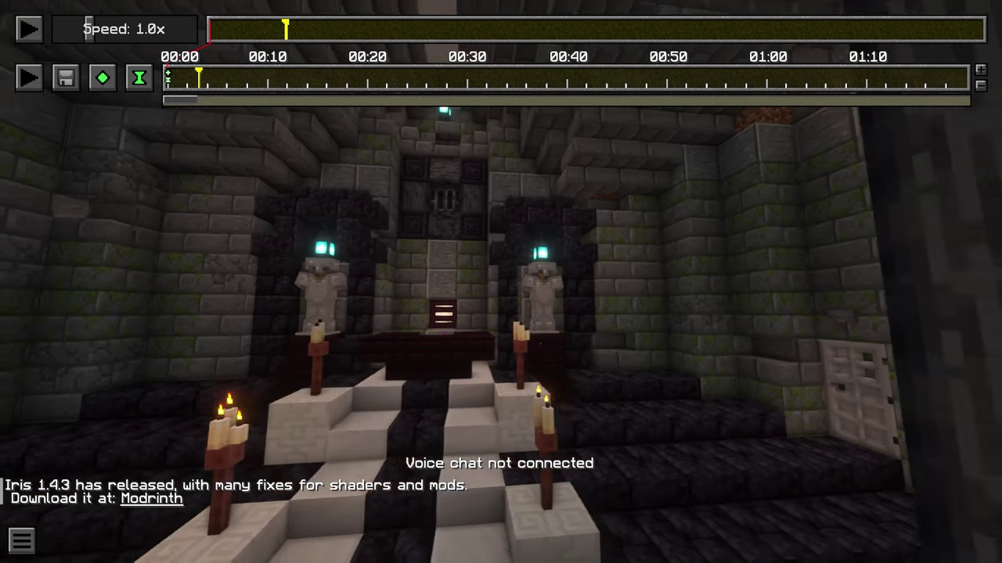
key("s")
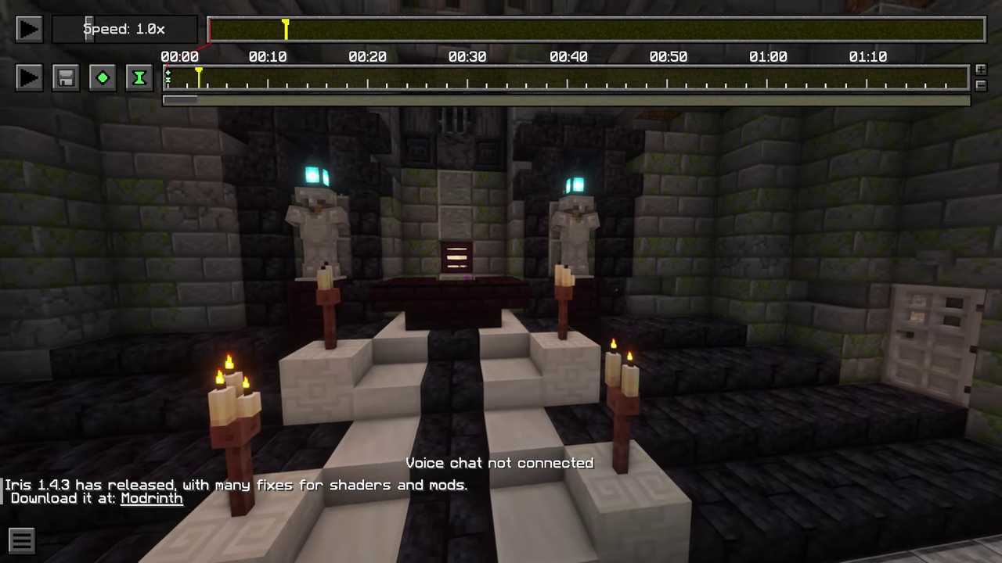
key("shift")
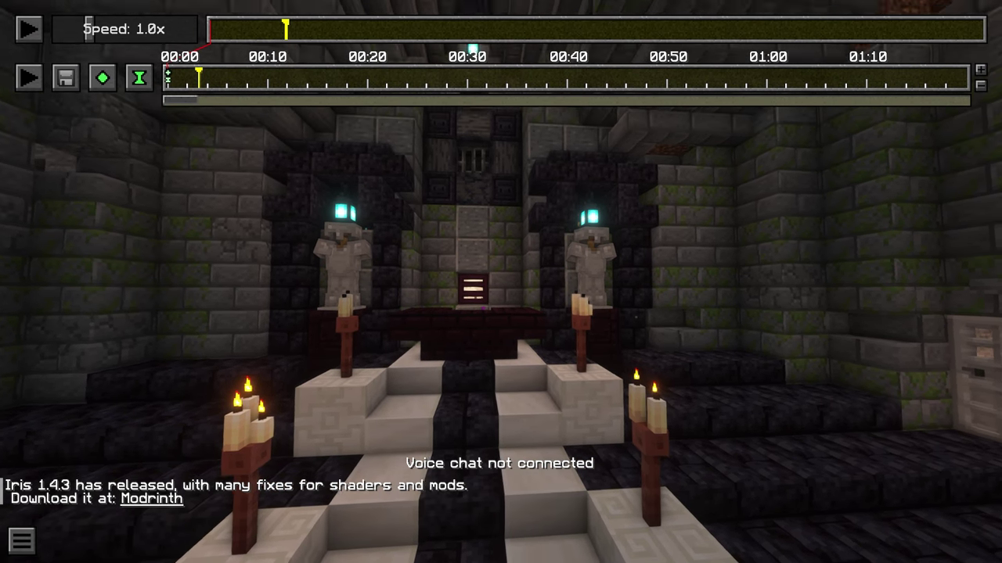
key("w")
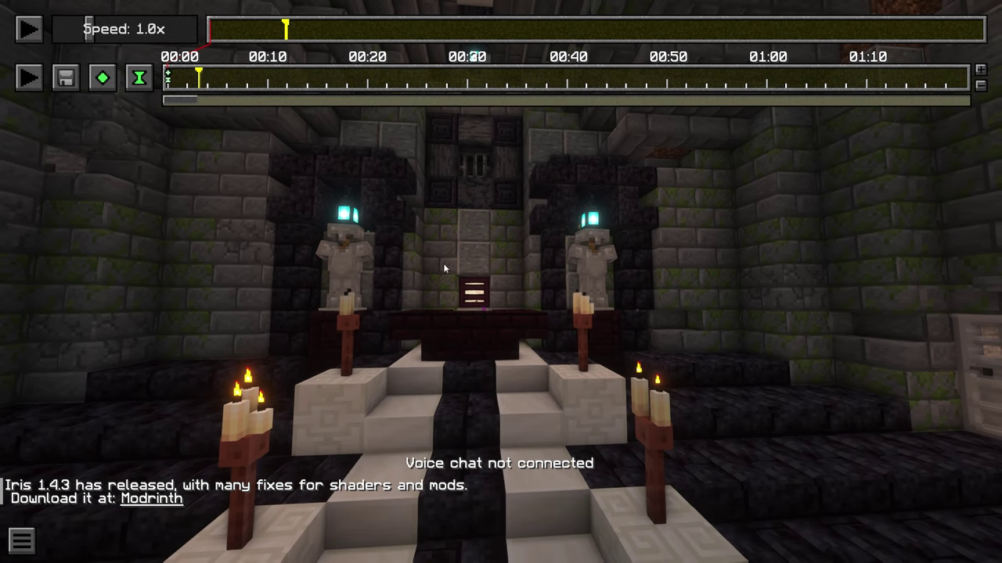
left_click(27, 77)
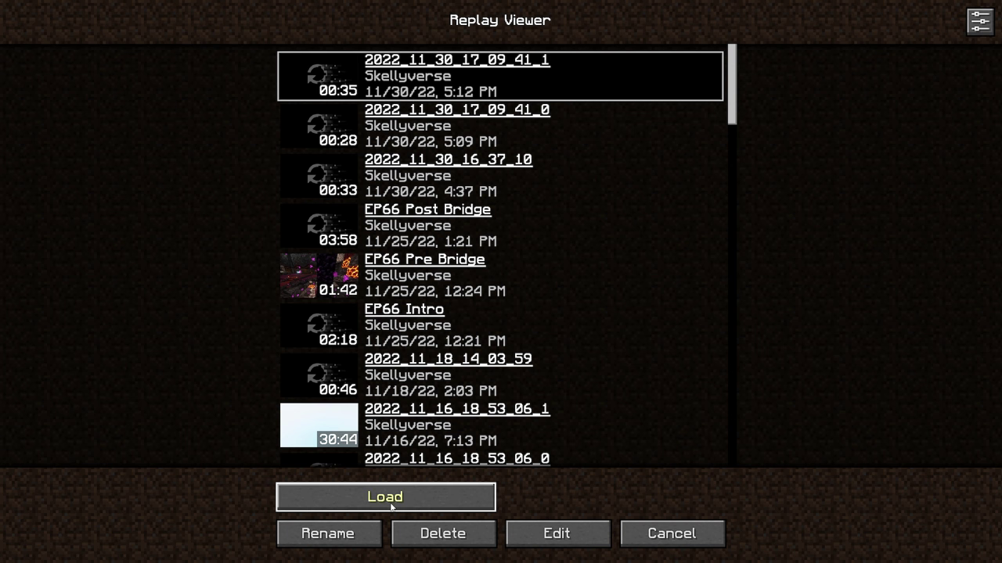
- Load the replay 2022_11_30_17_09_41_1, pause it, and fly the camera around the grave in front of the stone cross
left_click(391, 505)
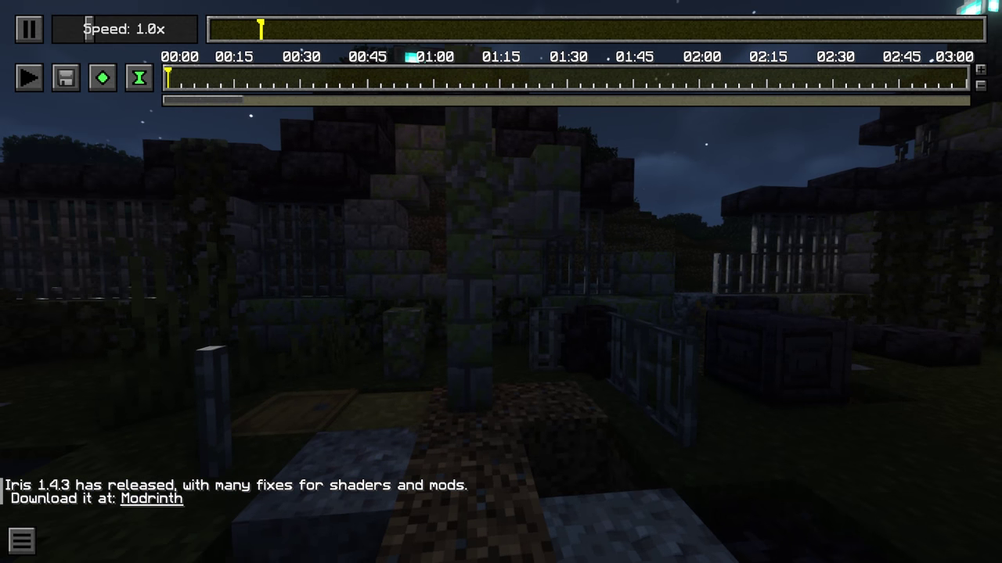
left_click(24, 29)
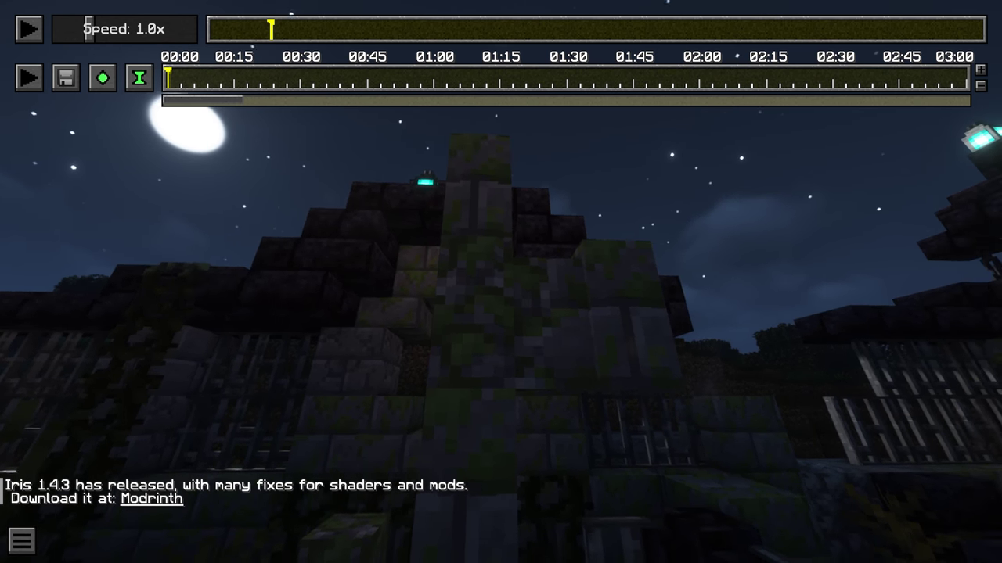
key("a")
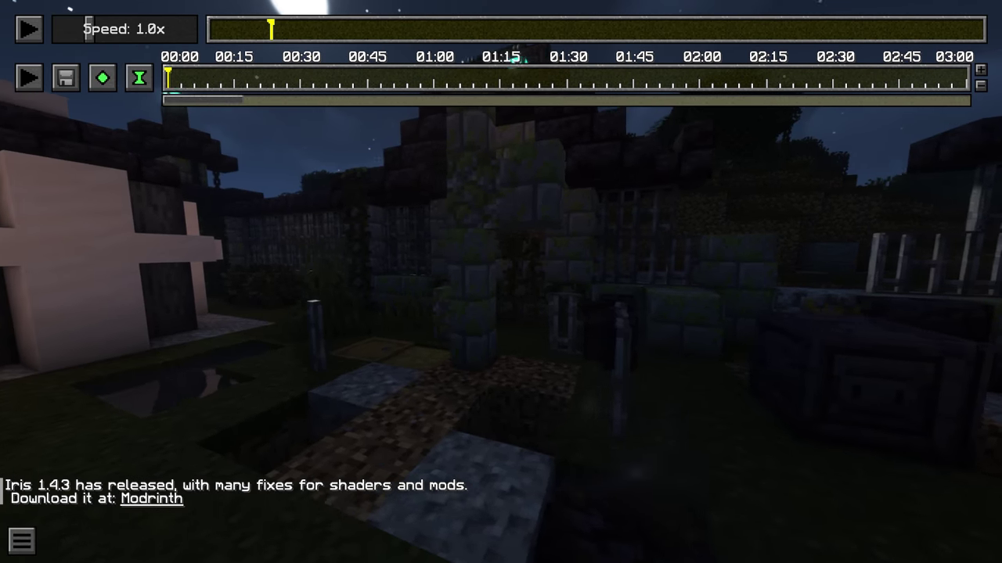
key("w")
key("w")
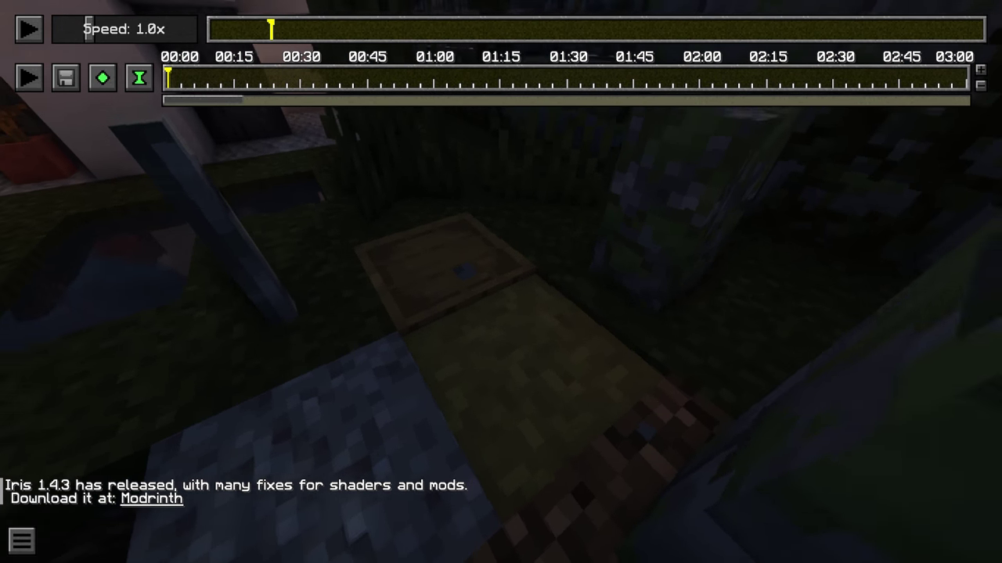
key("s")
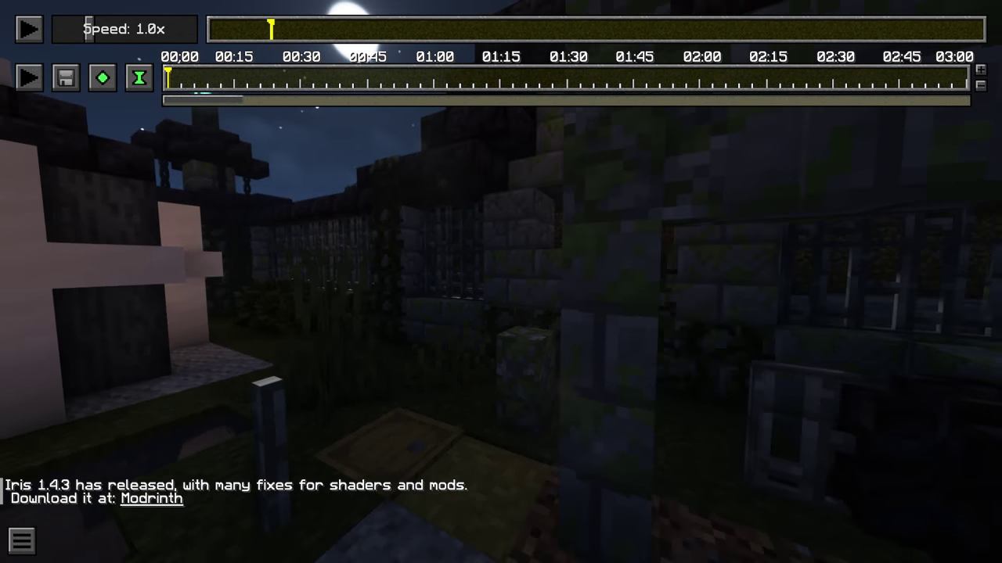
key("s")
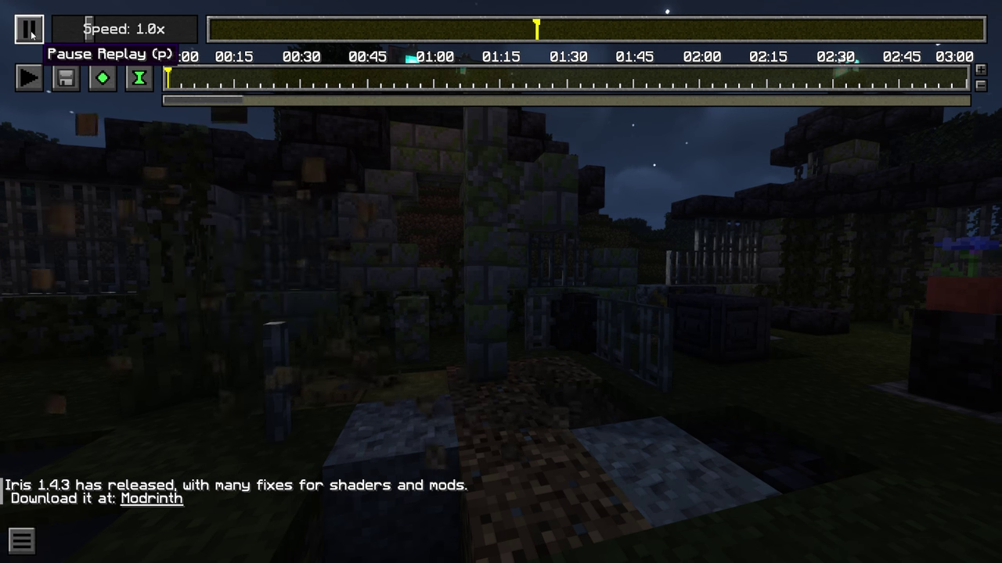
- Pause the replay where the tool breaks out of the grave and add an event marker at time index 14027
left_click(213, 30)
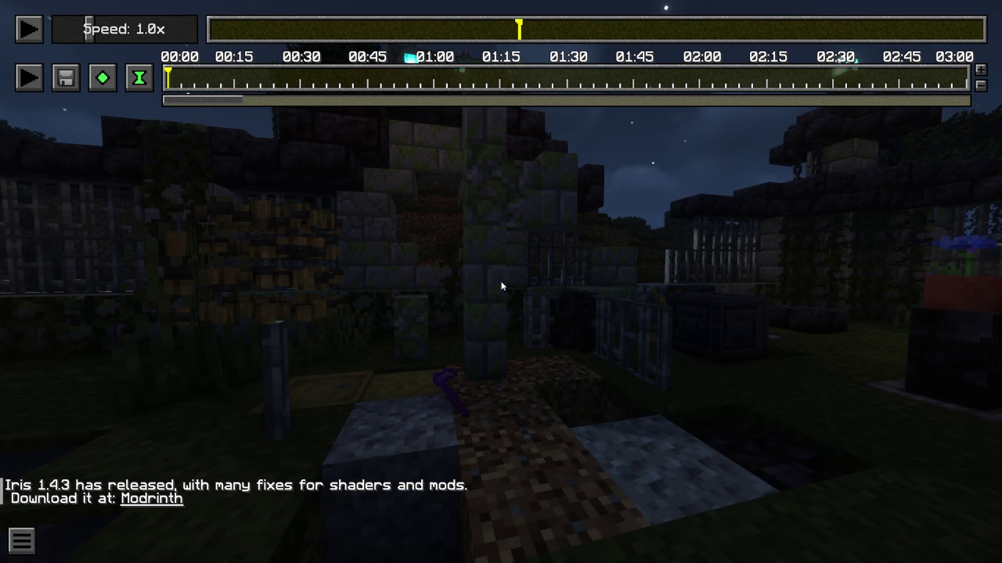
left_click(22, 540)
left_click(43, 354)
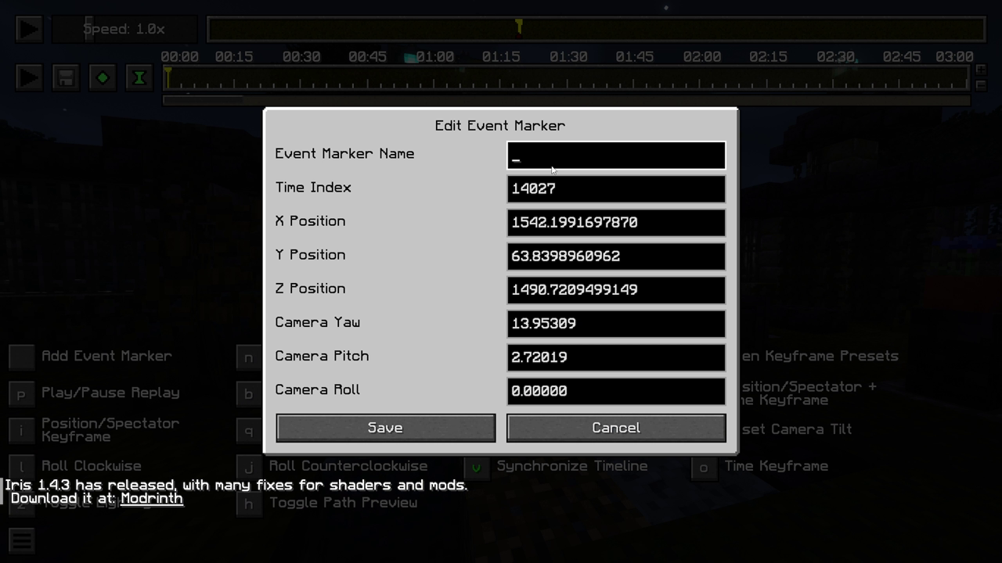
key("Return")
- Play the replay until the skeleton climbs out of the grave and add an event marker named emerge at time index 21156
left_click(37, 30)
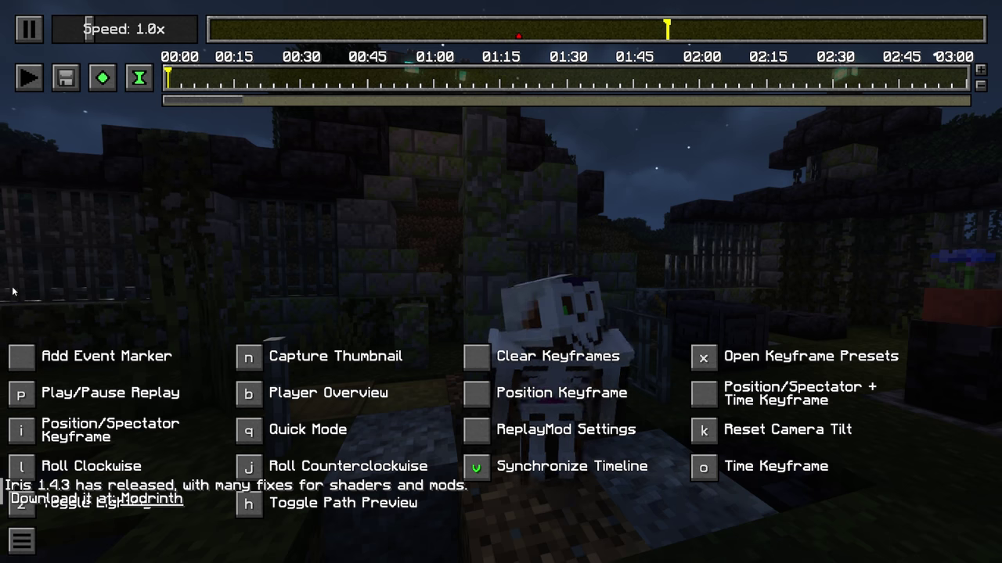
left_click(667, 38)
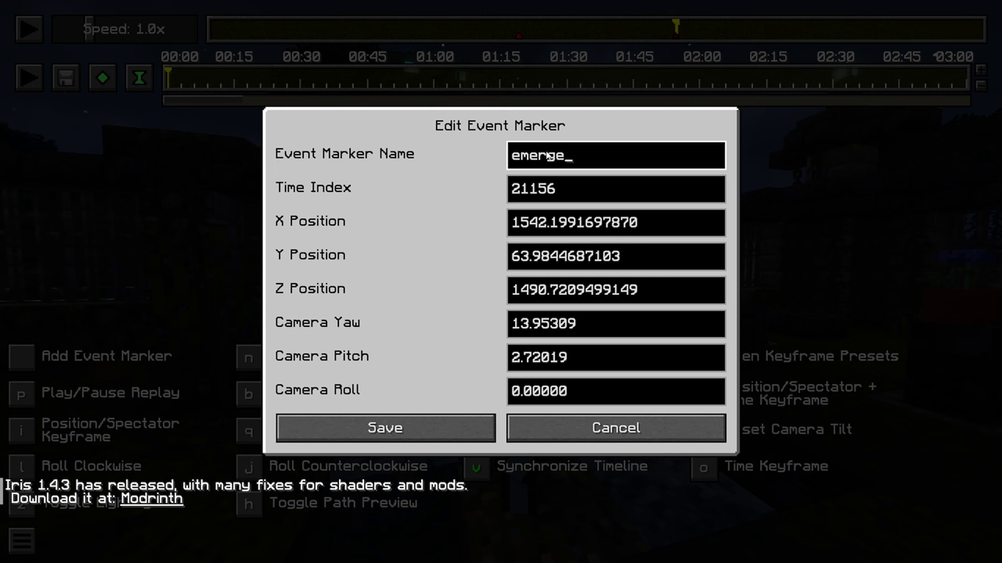
type("emerge")
key("Return")
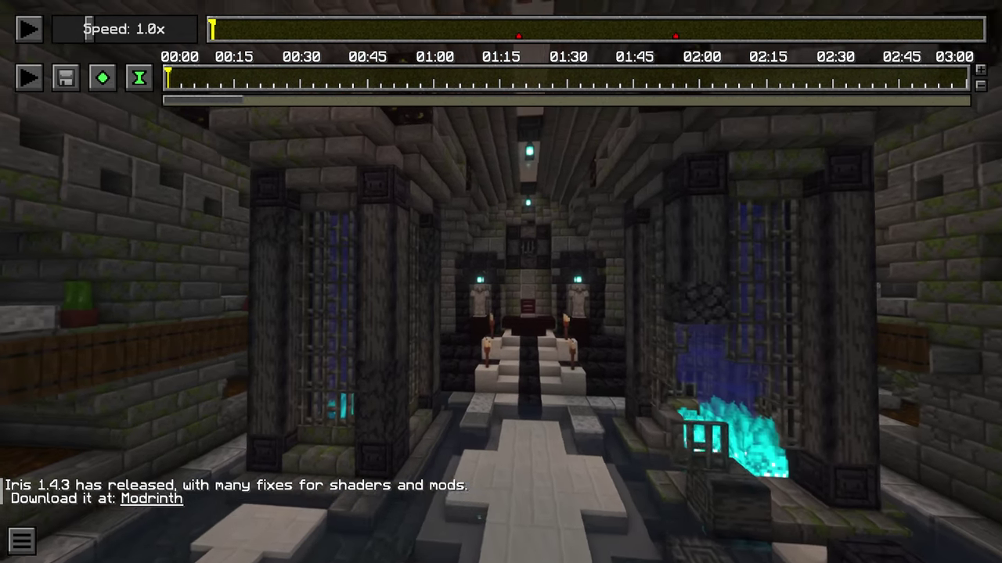
- Fly the camera low over the chapel's water, facing the candle-lit altar, and add position and time keyframes at 00:00
key("w")
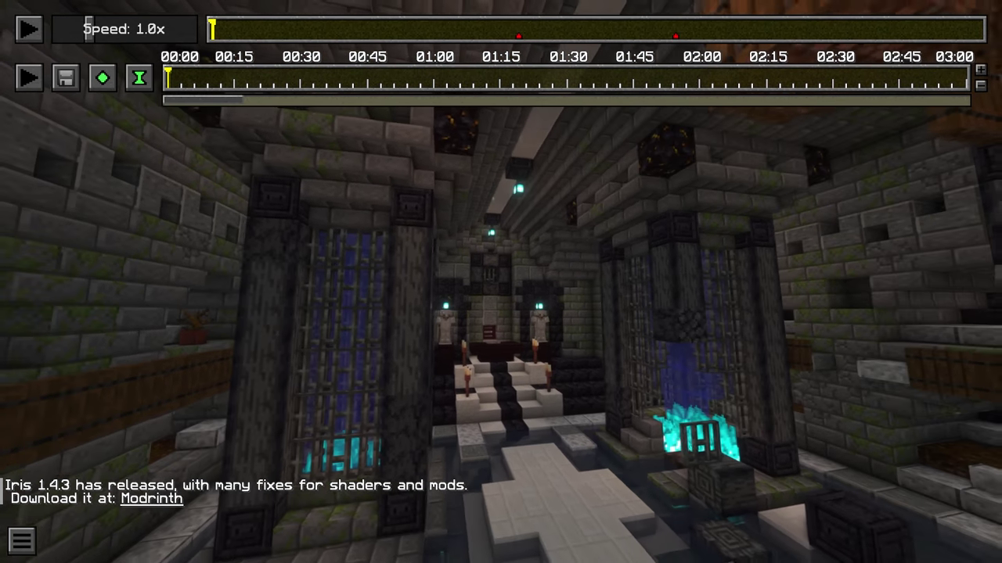
key("s")
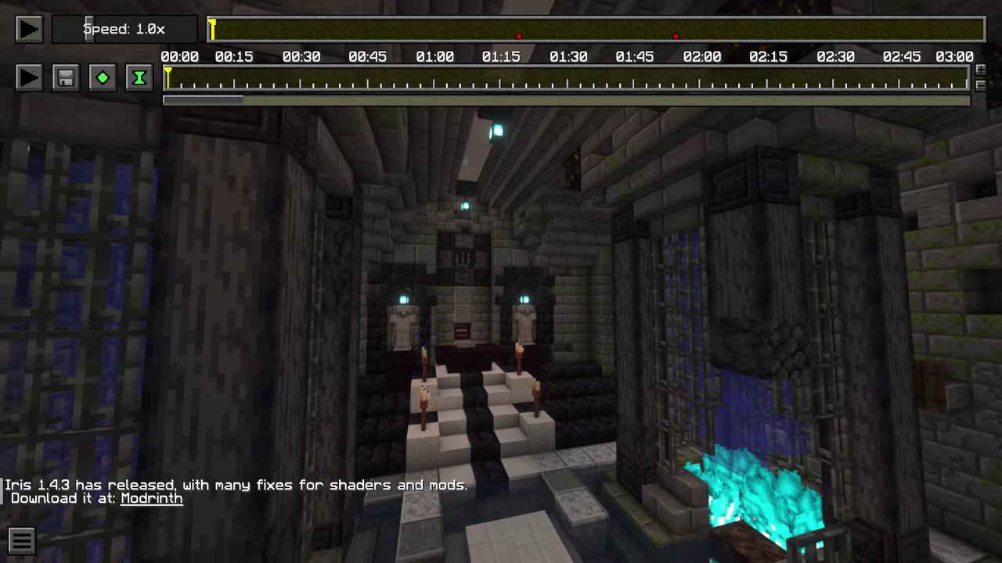
key("s")
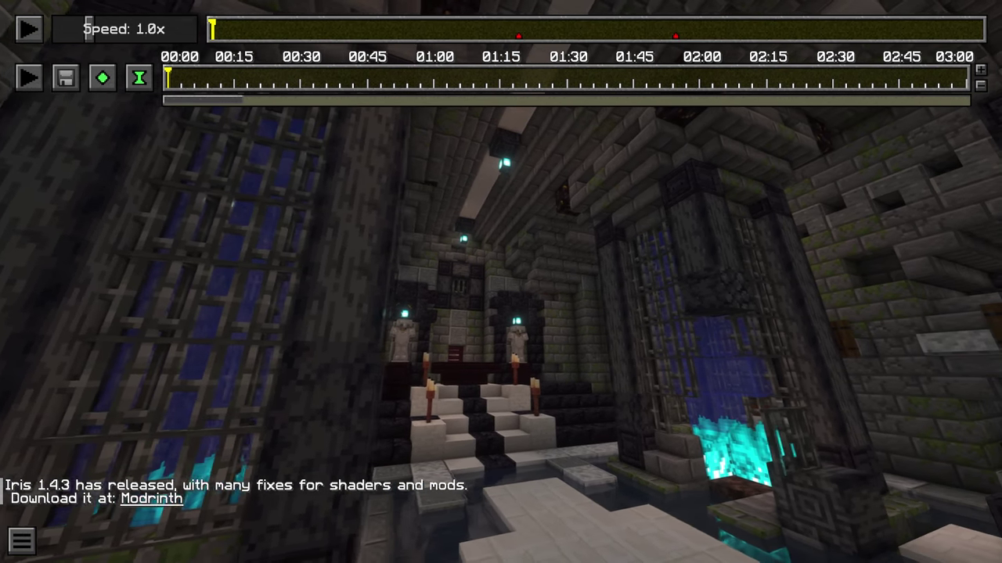
key("s")
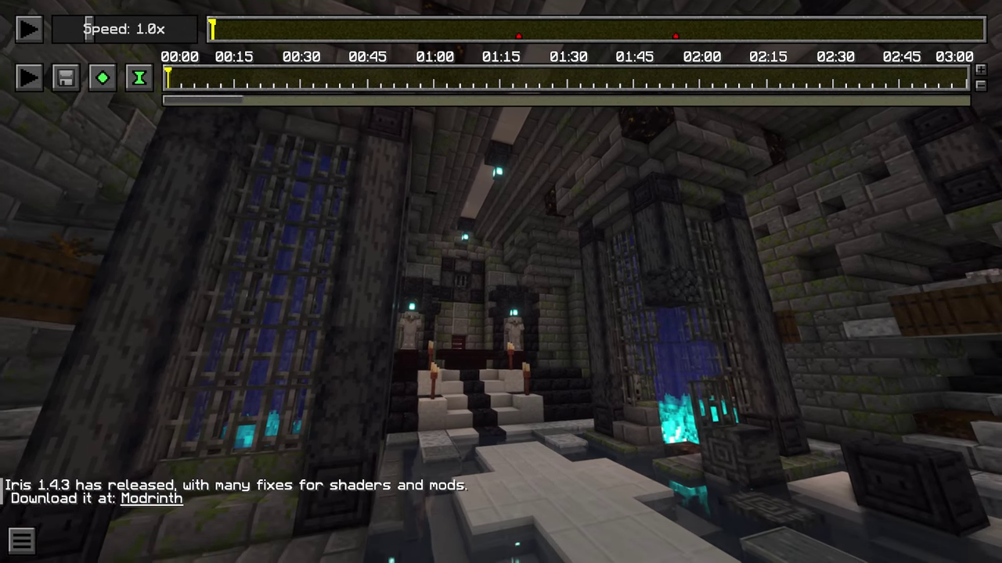
key("w")
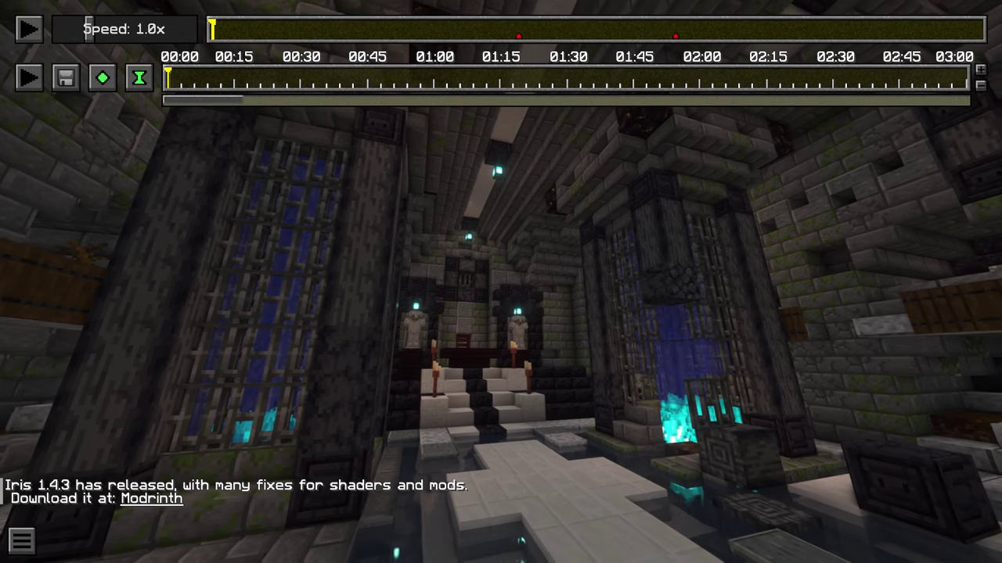
key("shift")
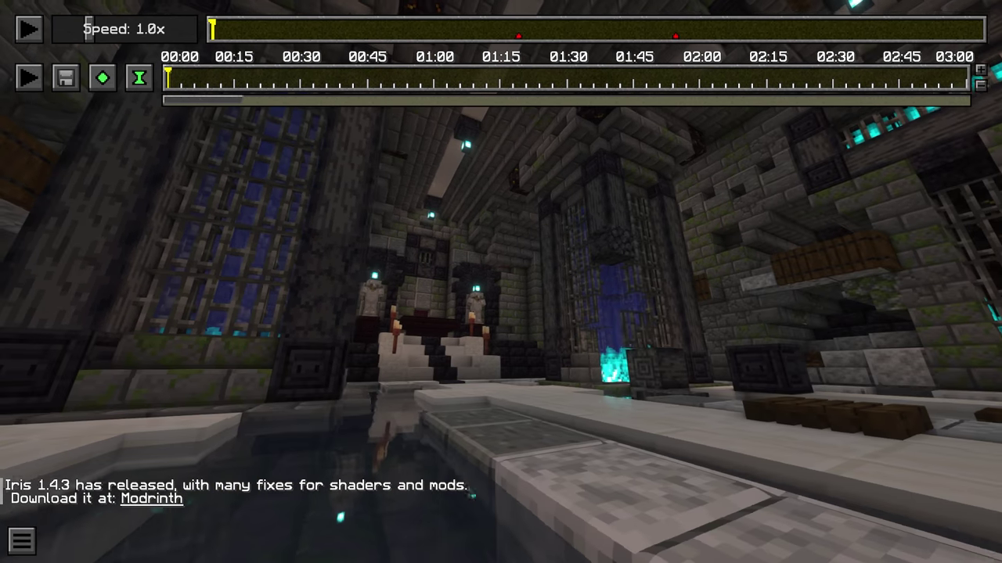
key("i")
key("o")
key("t")
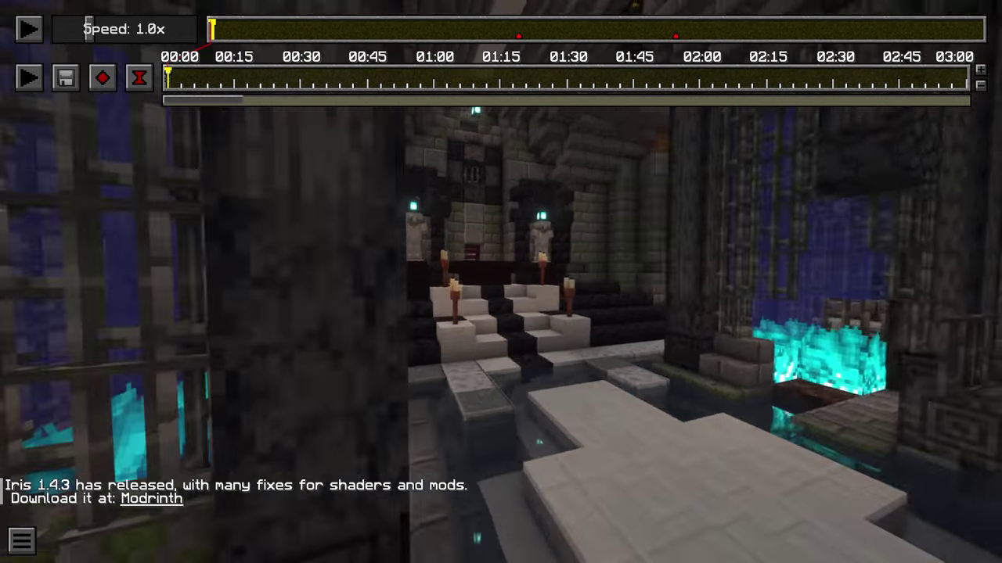
- Play the replay to build the rest of the camera path and open the path for rendering
left_click(29, 30)
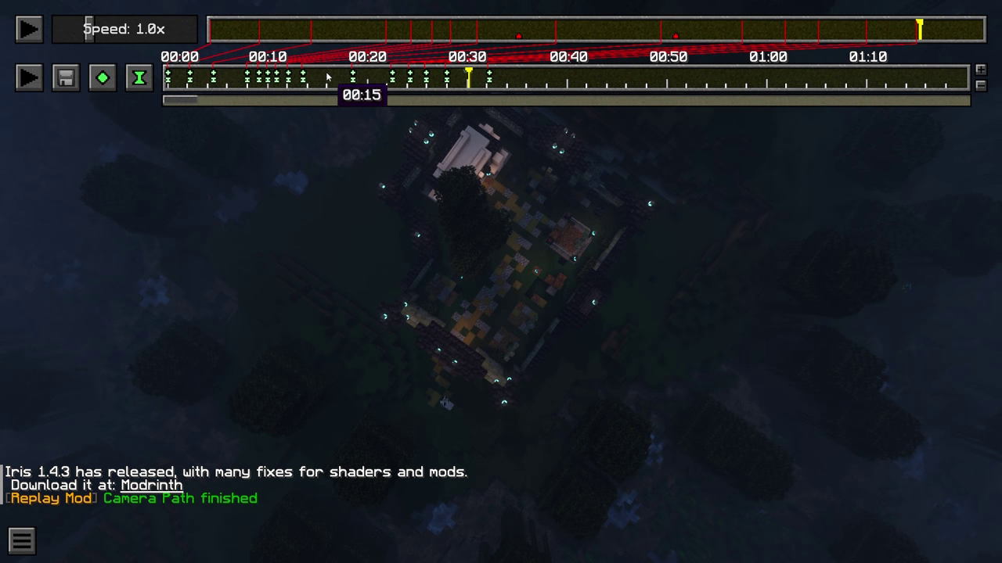
left_click(66, 77)
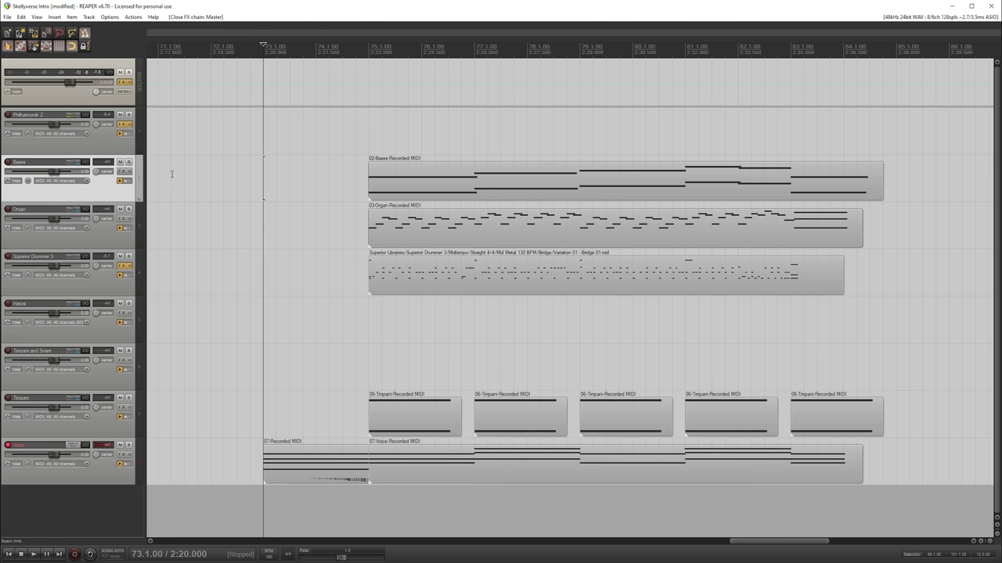
- Switch to REAPER and inspect the Basses, Organ and Superior Drummer 3 MIDI items one after another
left_click(409, 182)
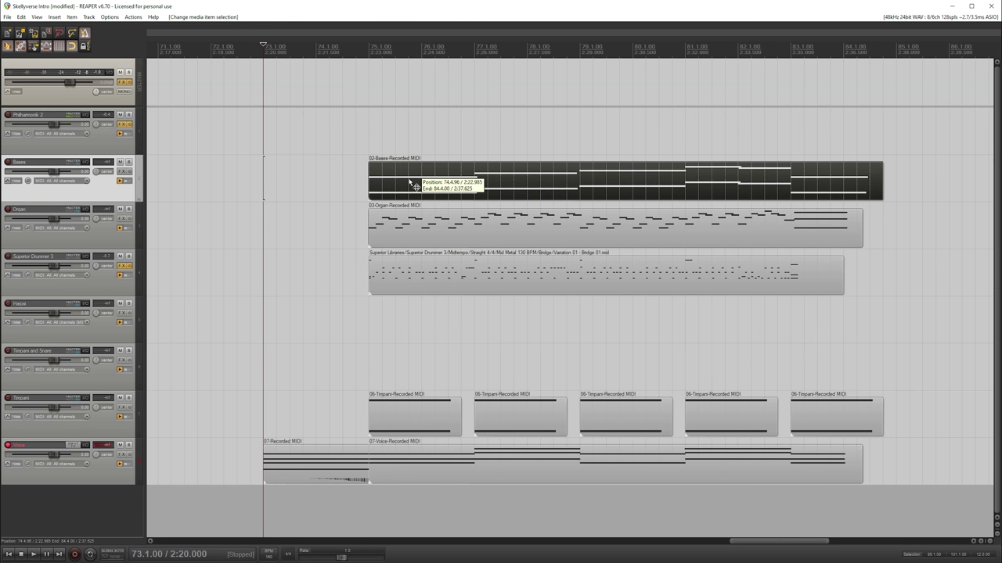
left_click(397, 239)
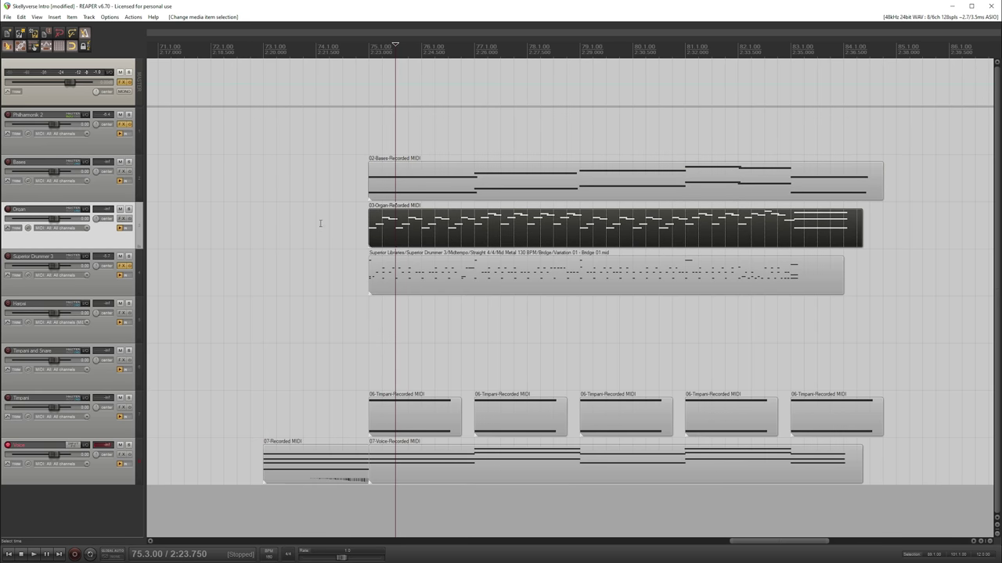
left_click(402, 272)
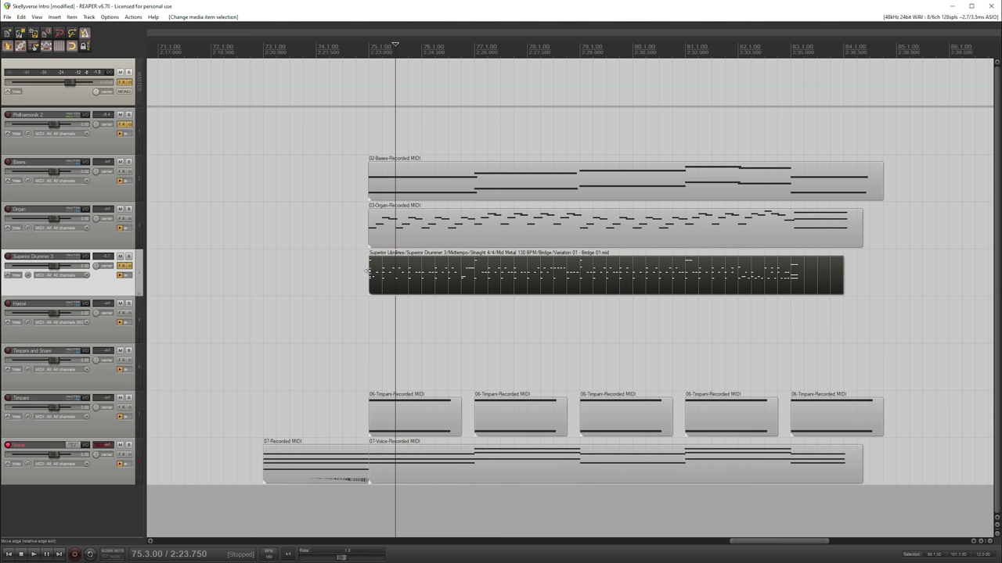
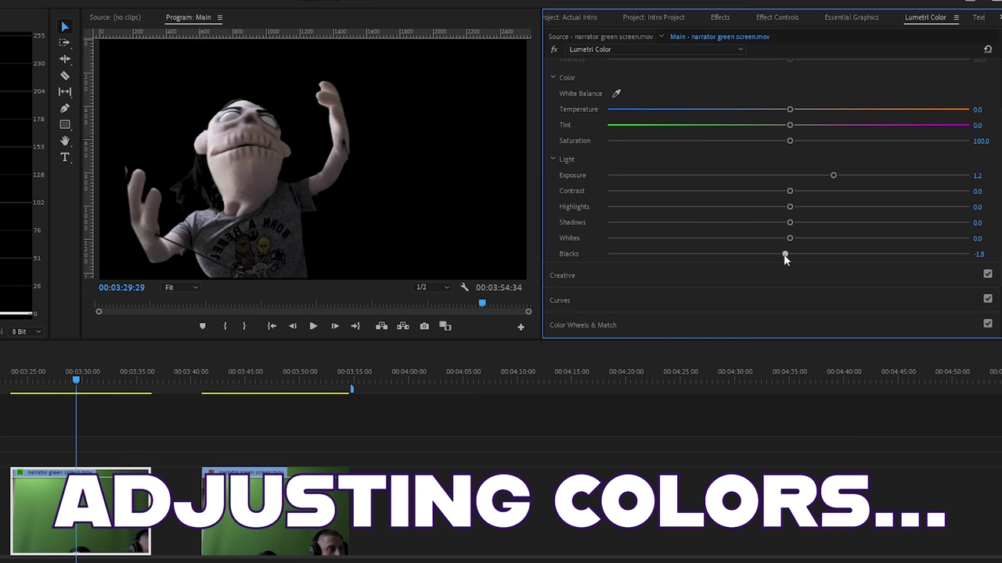
- Switch to Premiere Pro, finish the keyed narrator clip's light correction with whites 42.9 and blacks -3.8, and compare it with the uncorrected clip
left_click_drag(784, 256, 894, 239)
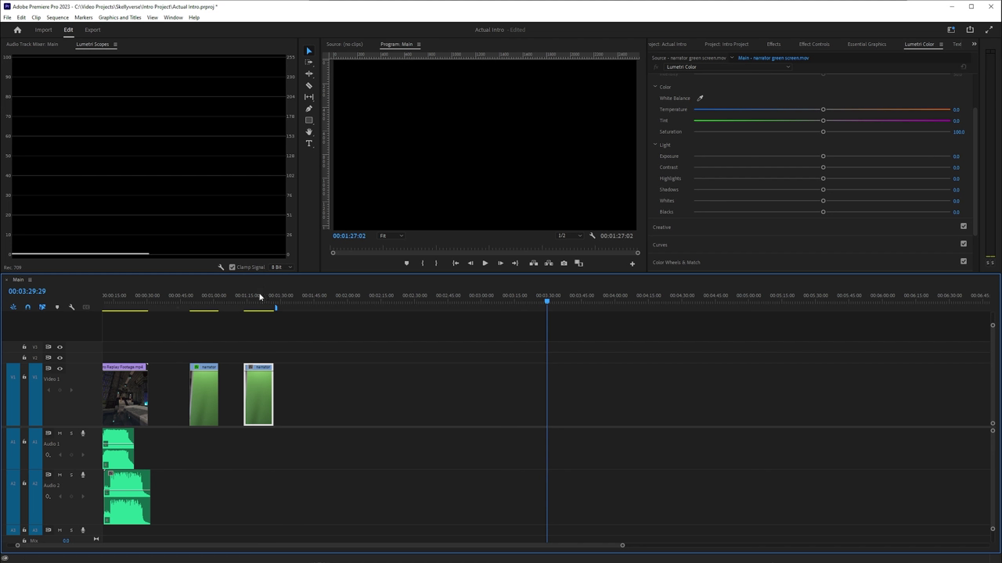
left_click(201, 296)
left_click(262, 305)
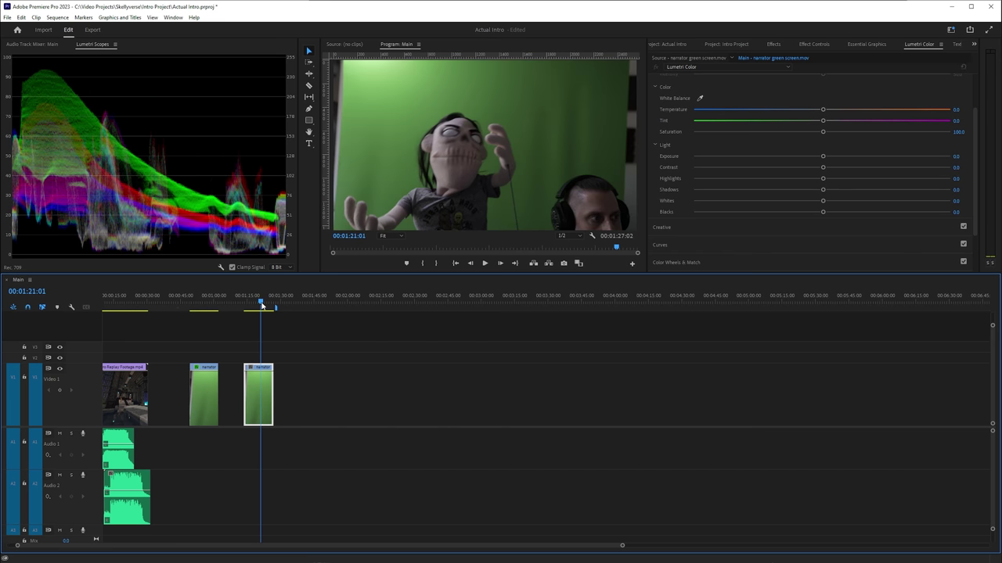
left_click(204, 301)
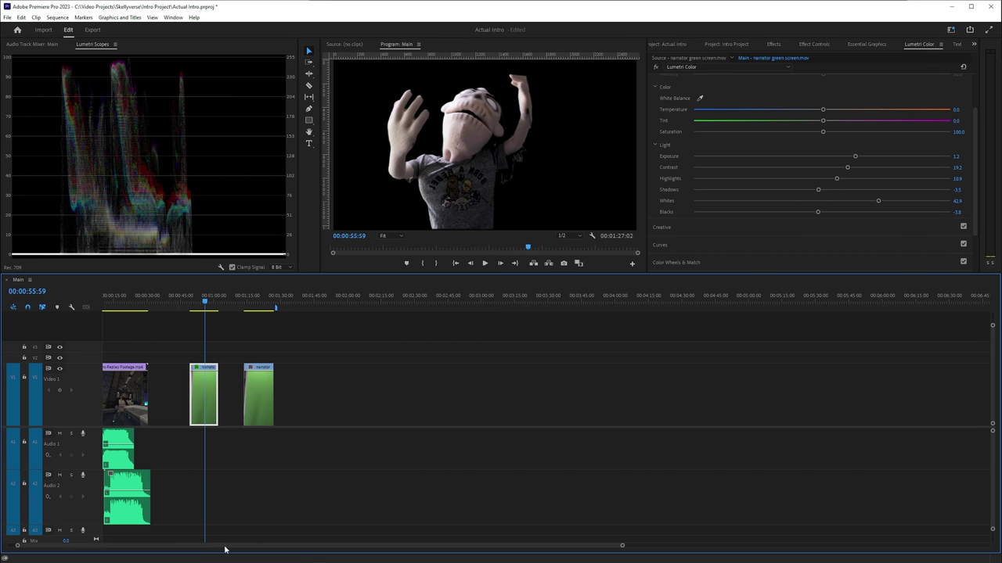
- Move the keyed narrator clip onto Video 2 above the replay footage, starting at about 7.6 seconds, and make that track taller
scroll(224, 549, "up", 2)
left_click_drag(225, 416, 134, 358)
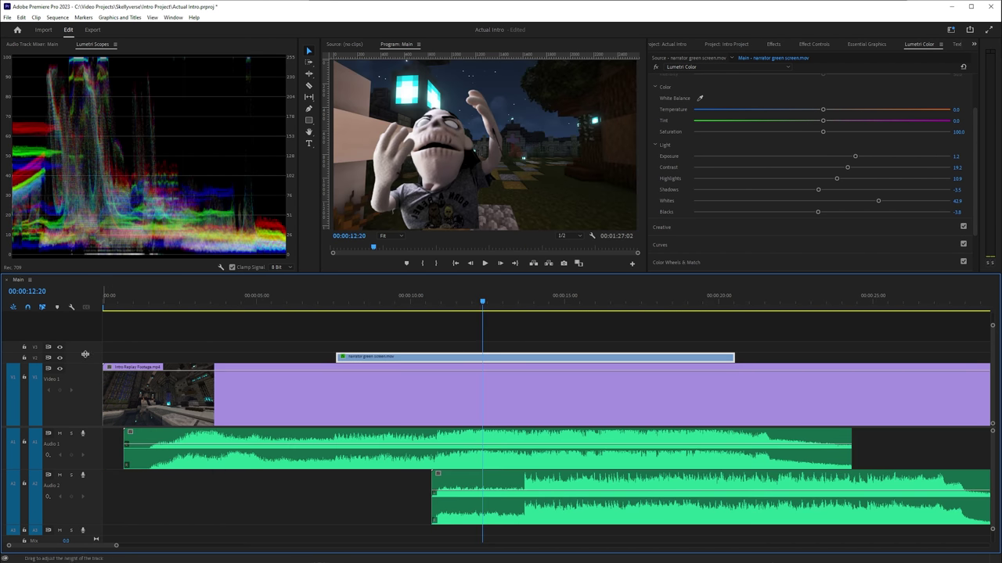
left_click_drag(86, 354, 85, 332)
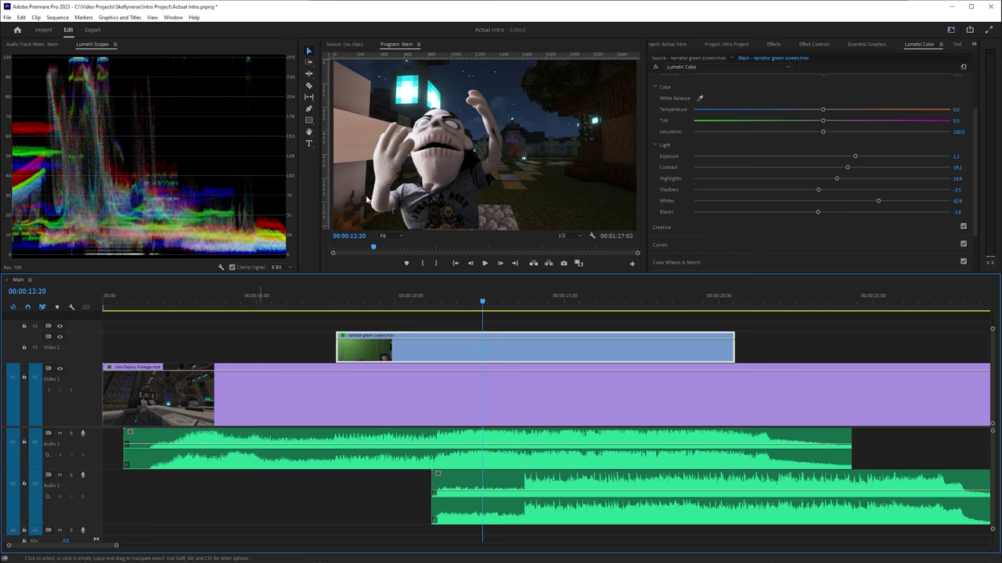
- Mute Audio 1 and add clip markers to the replay footage at 00:00:04:35 and 00:00:08:01
left_click(229, 296)
left_click(178, 302)
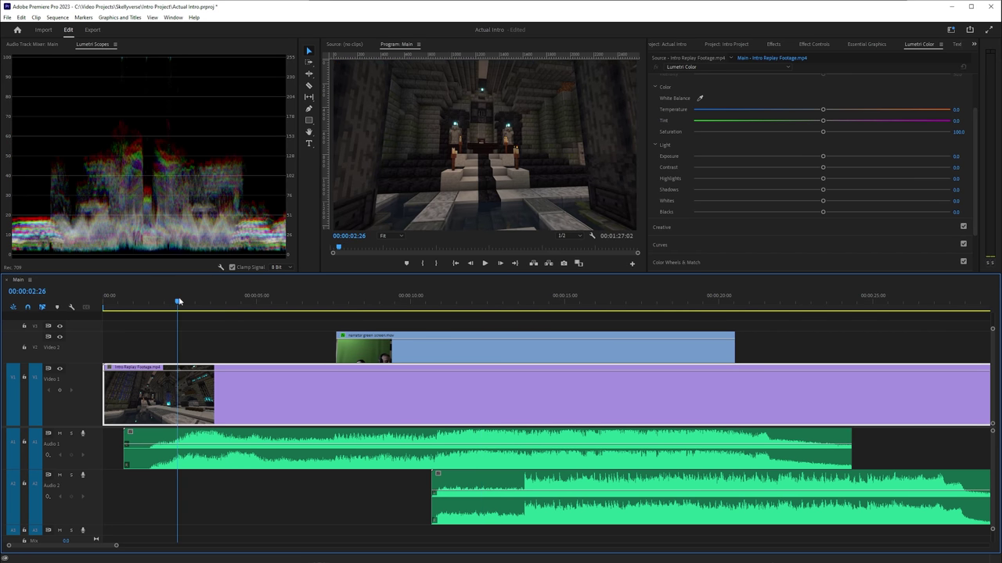
left_click_drag(176, 302, 244, 314)
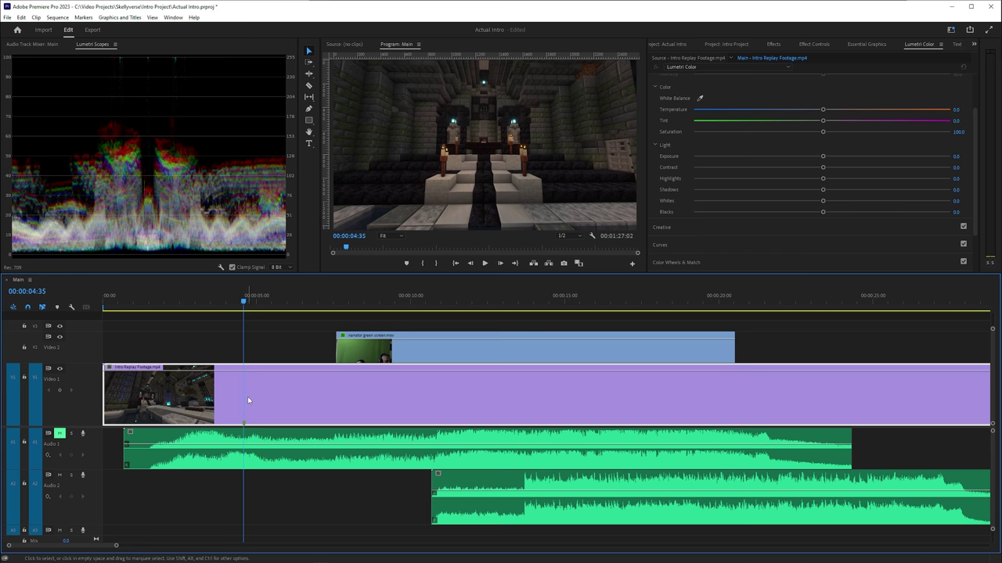
left_click_drag(244, 308, 350, 319)
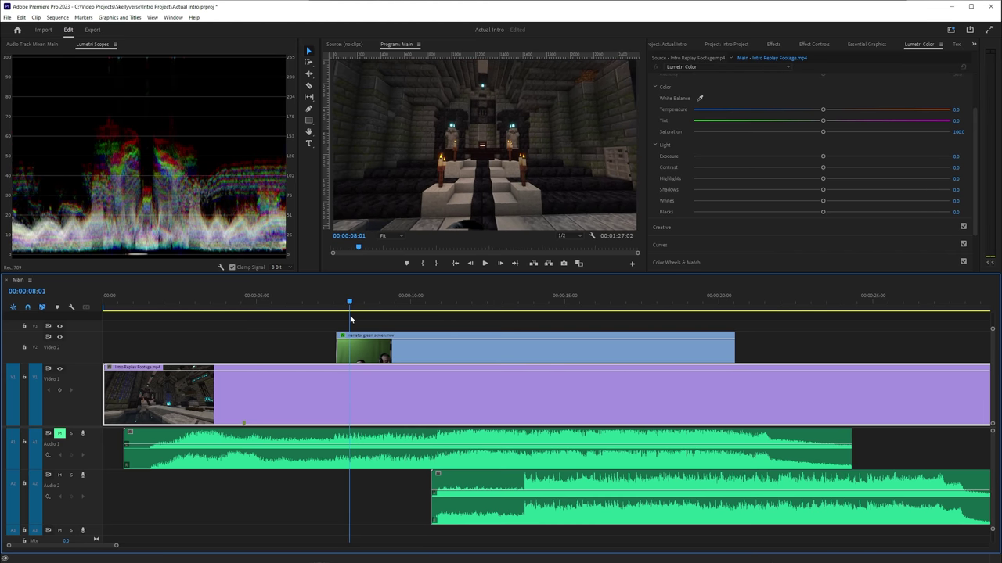
key("m")
- Cut out the replay footage between the 00:00:08:01 marker and 00:00:08:29 and close the gap
left_click(251, 304)
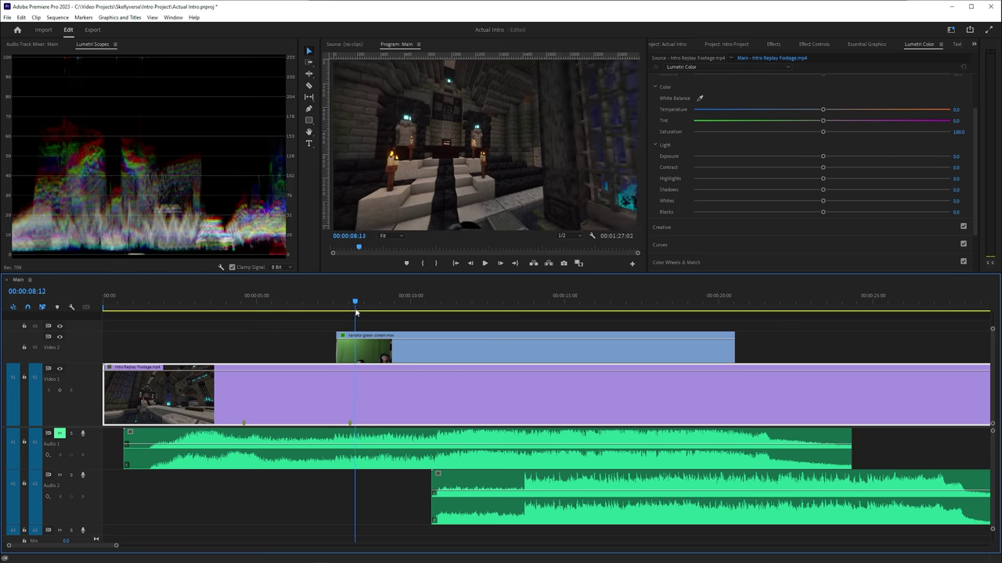
left_click_drag(355, 312, 363, 314)
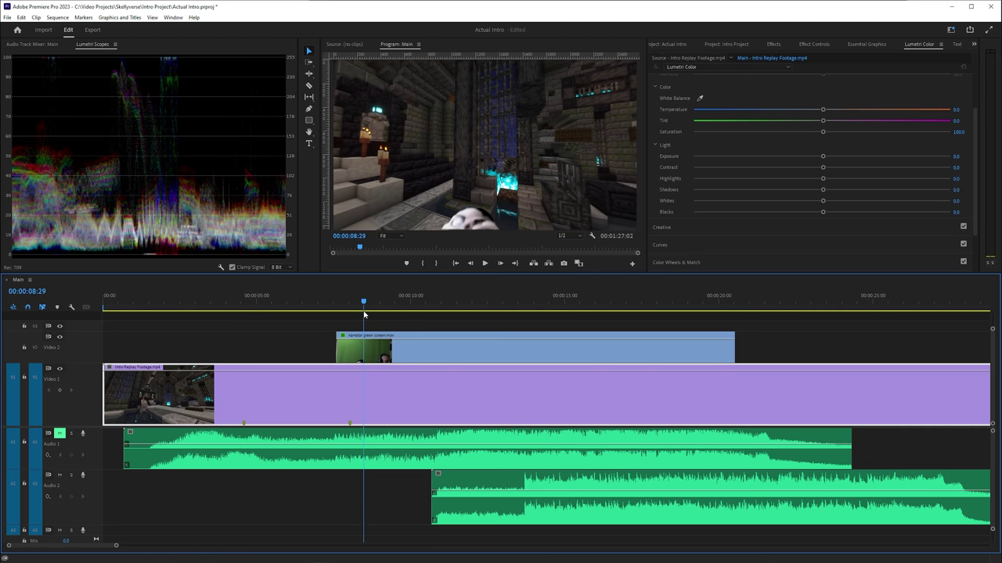
left_click(363, 410)
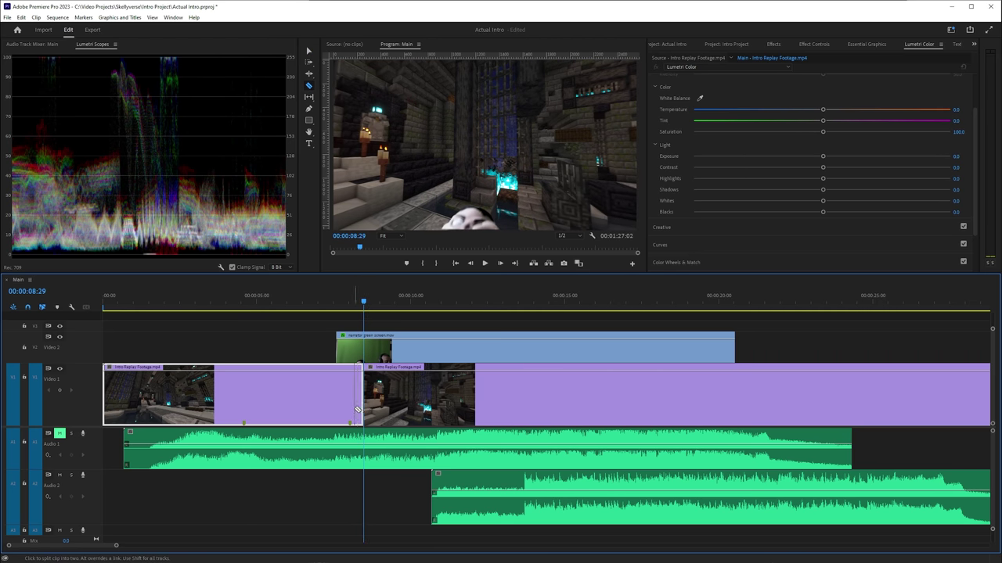
key("v")
left_click(357, 407)
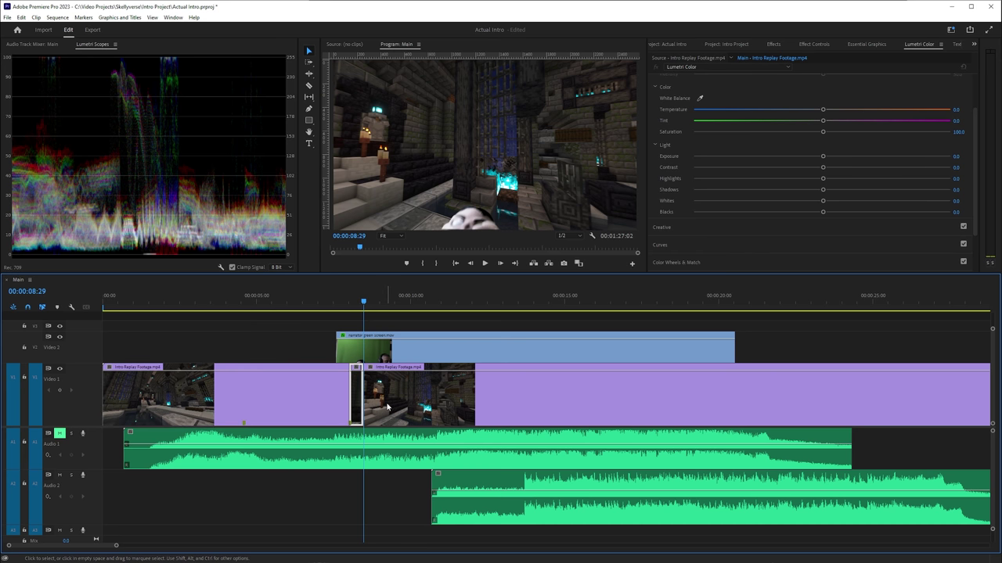
key("Delete")
left_click_drag(387, 407, 374, 408)
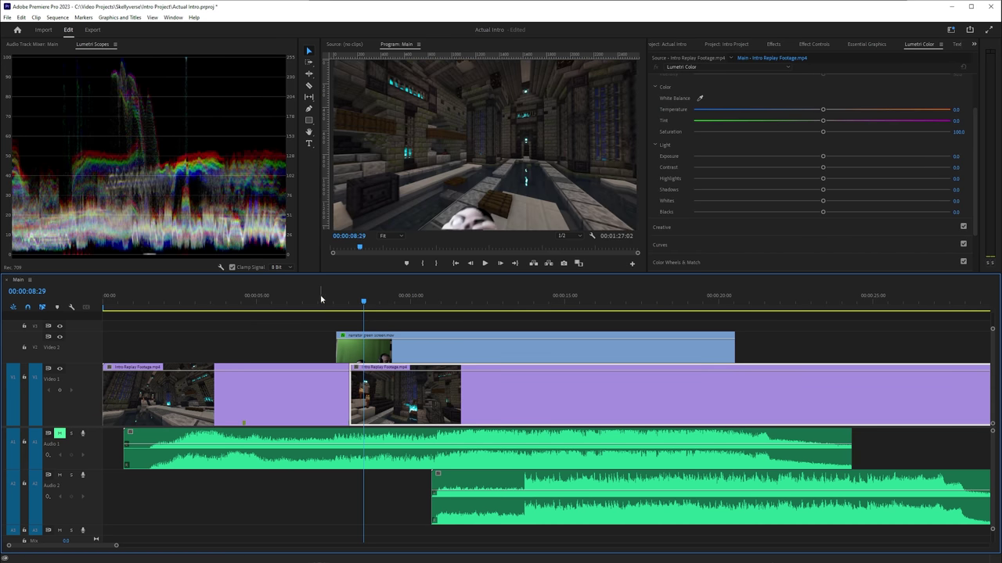
- Play across the new cut and move the narrator clip so it starts at the 00:00:04:35 marker
left_click(319, 299)
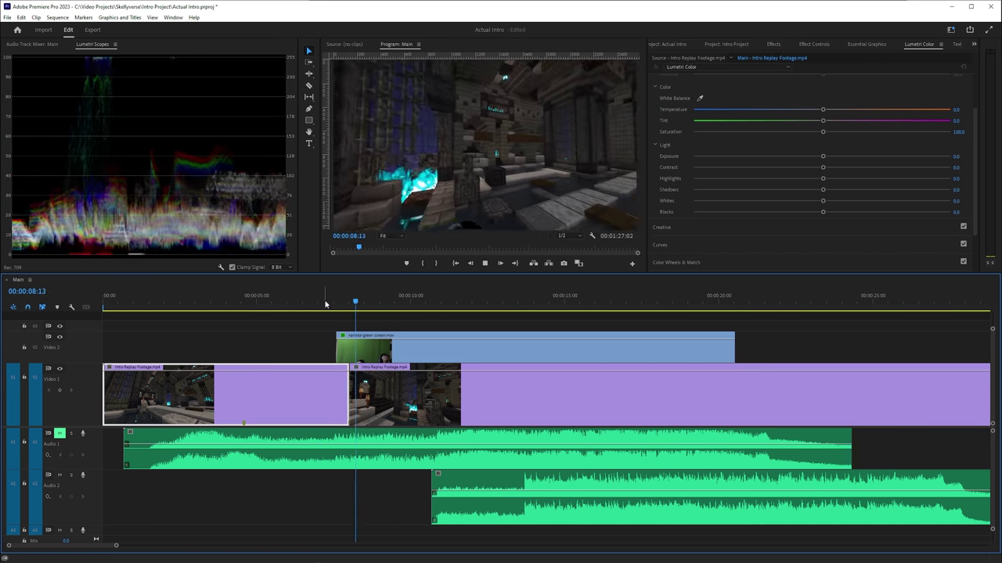
left_click(322, 302)
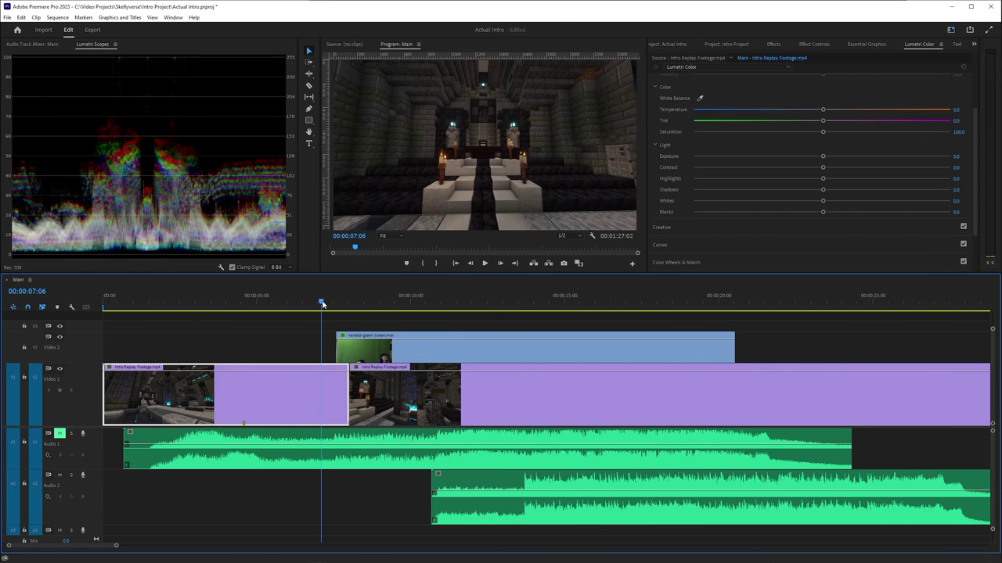
key("space")
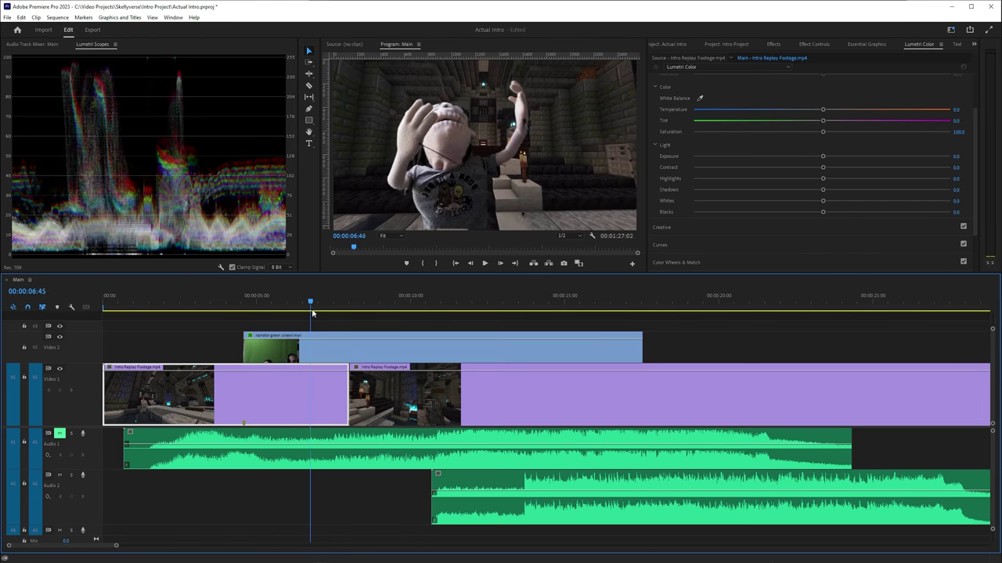
- Select the narrator clip, view it at 00:00:07:25, and set its Lumetri temperature to 15.9
left_click_drag(312, 311, 283, 348)
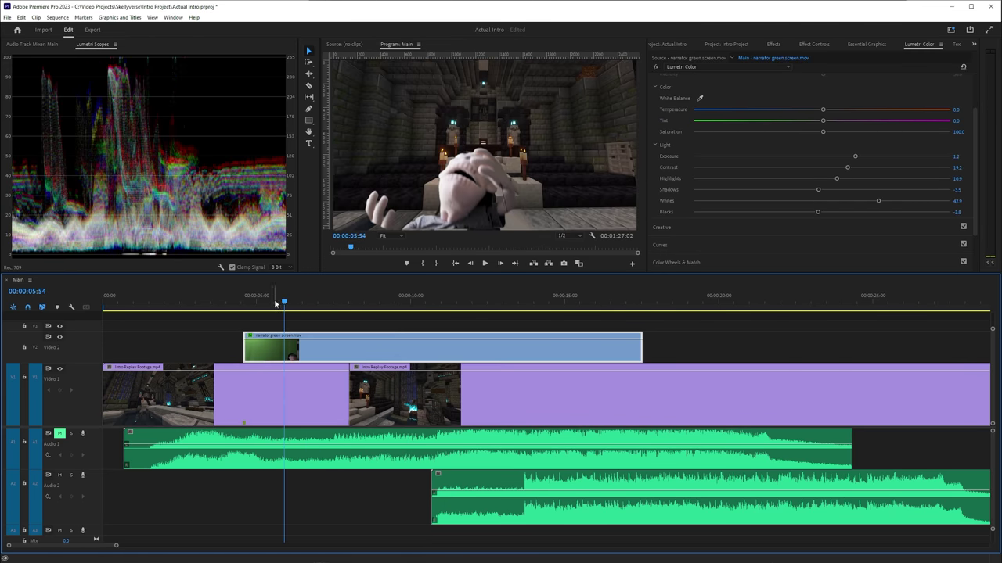
left_click_drag(276, 304, 329, 305)
left_click_drag(822, 109, 842, 114)
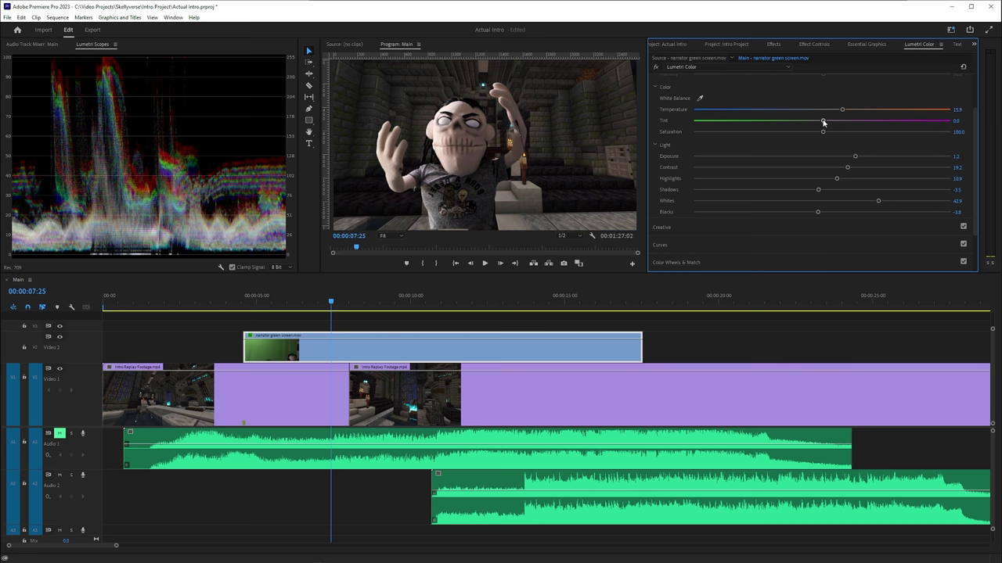
- Scale the narrator clip down and place the puppet behind the altar between the two armour statues
left_click(335, 339)
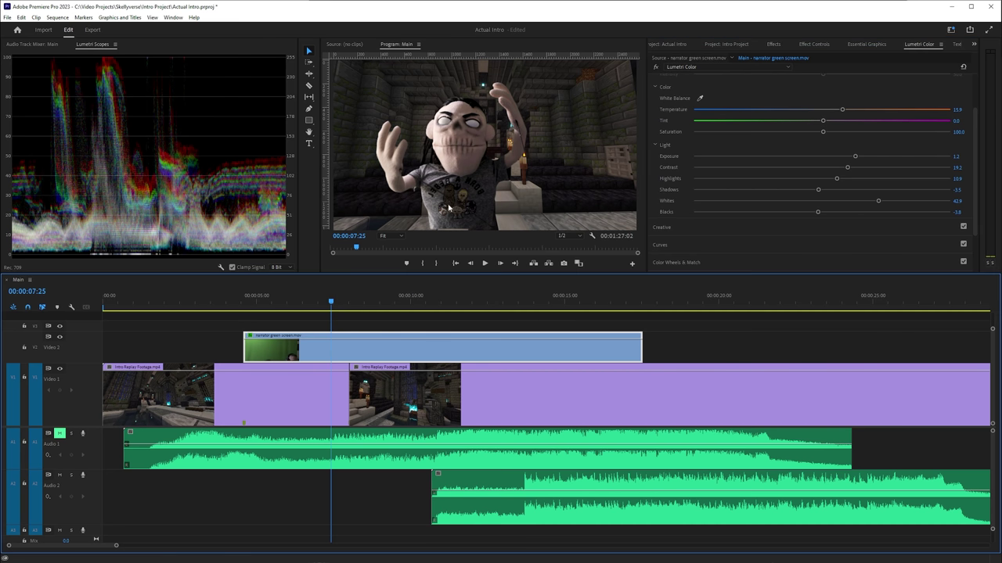
key("shift+5")
left_click(687, 79)
left_click_drag(457, 169, 480, 165)
left_click_drag(359, 141, 483, 146)
left_click(478, 185)
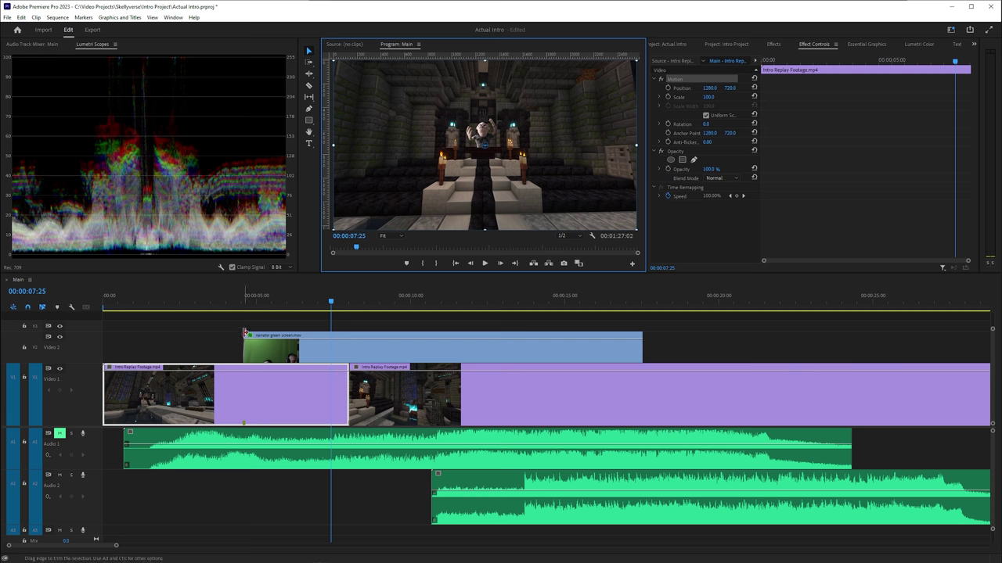
- Review the shrunken narrator around the cut and split the replay footage at the 00:00:04:35 marker
left_click(229, 297)
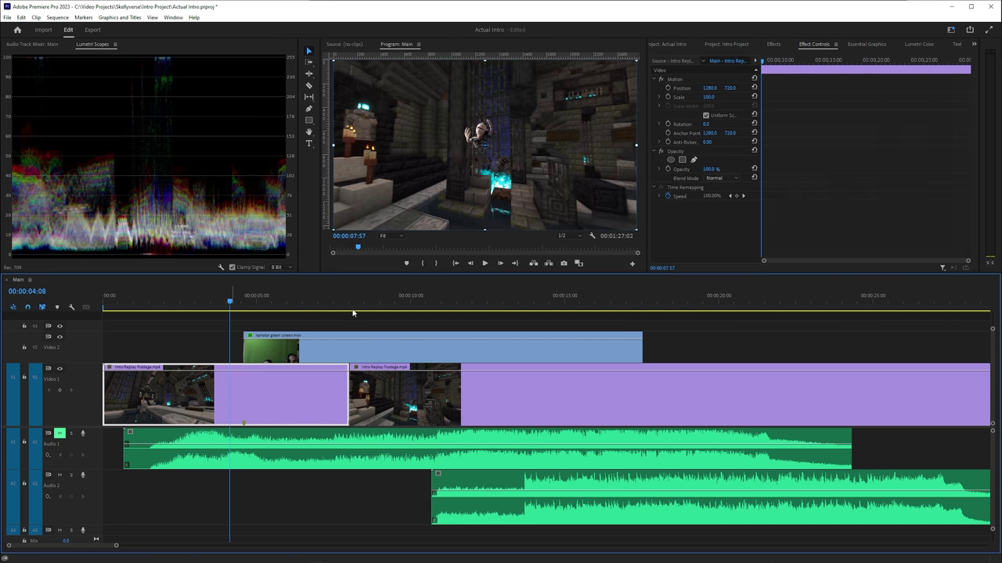
left_click_drag(352, 313, 249, 323)
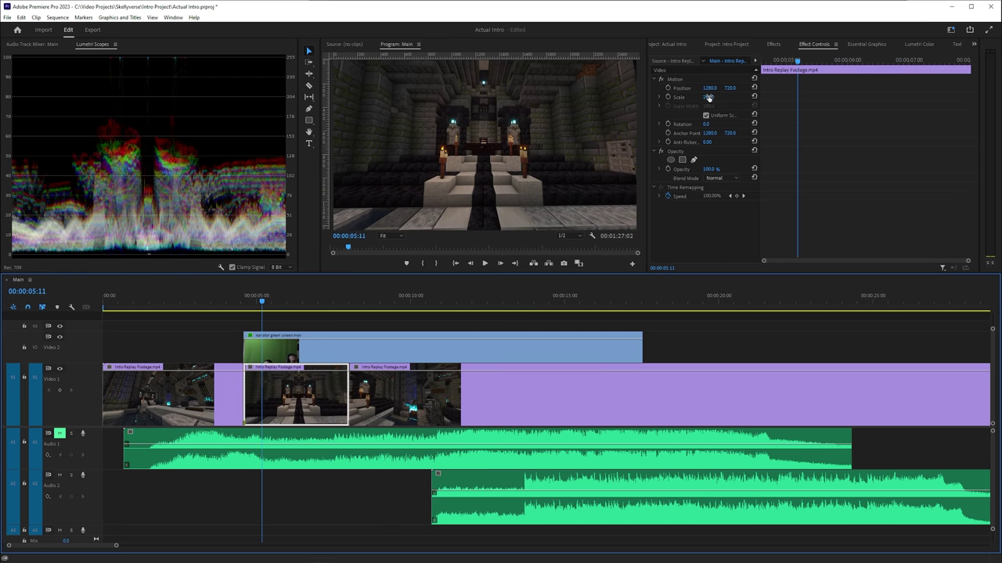
- Enlarge the replay segment beneath the narrator to a scale of 169 and undo the narrator's scale reduction
left_click_drag(708, 98, 732, 97)
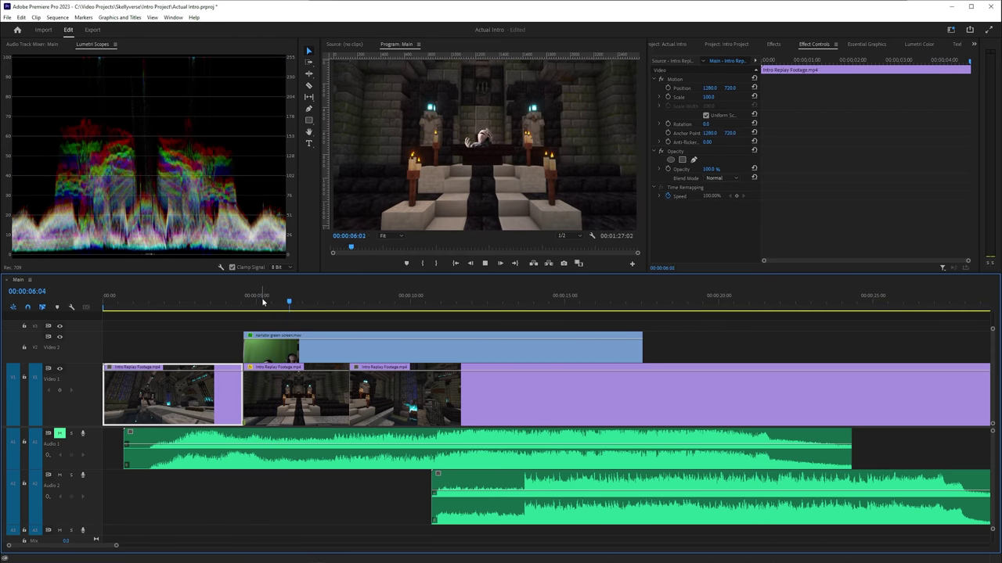
key("space")
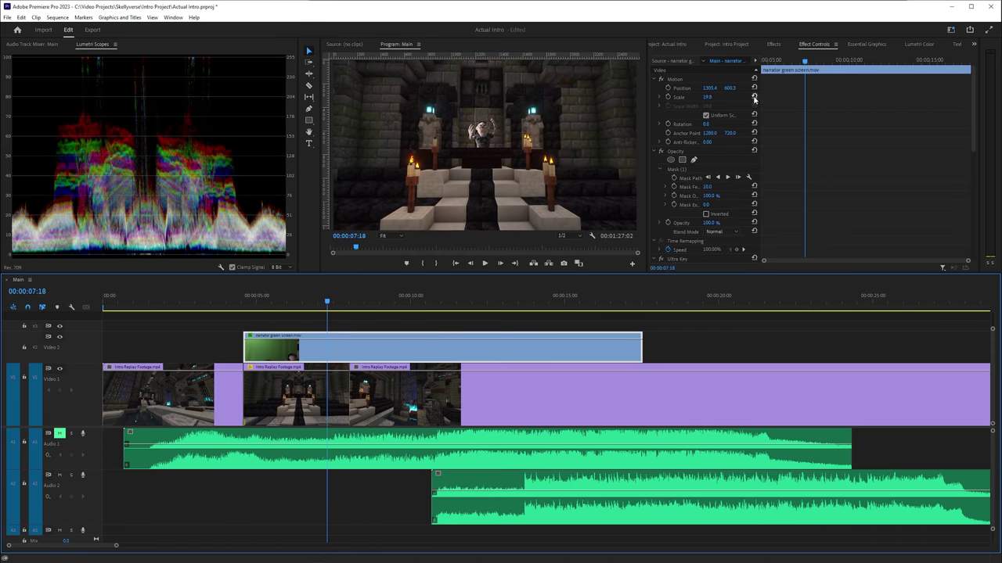
key("ctrl+z")
- Copy the narrator clip's attributes and paste its Motion, Opacity, Ultra Key and Lumetri Color onto the narrator take at 00:01:18:31
right_click(309, 346)
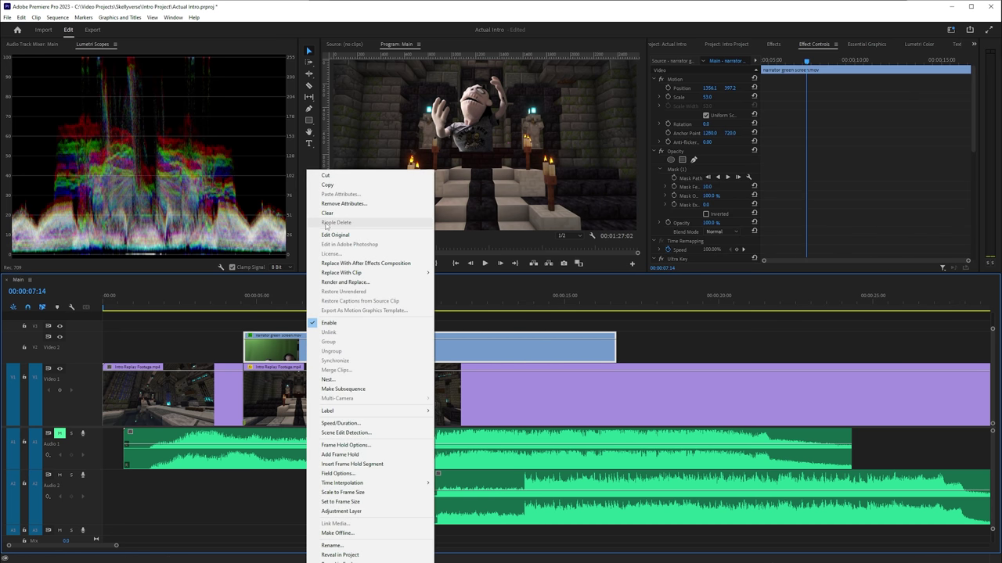
left_click(328, 185)
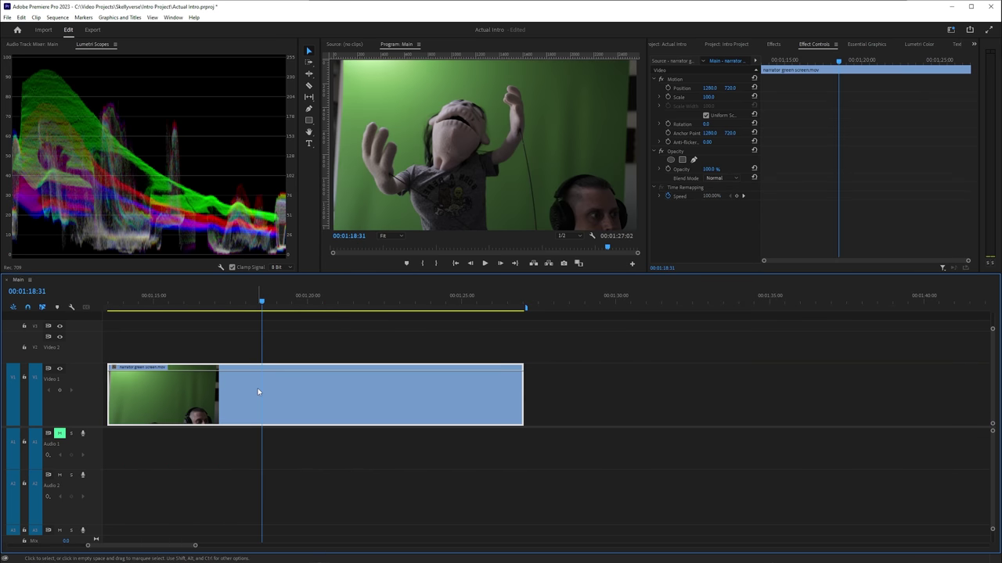
right_click(258, 388)
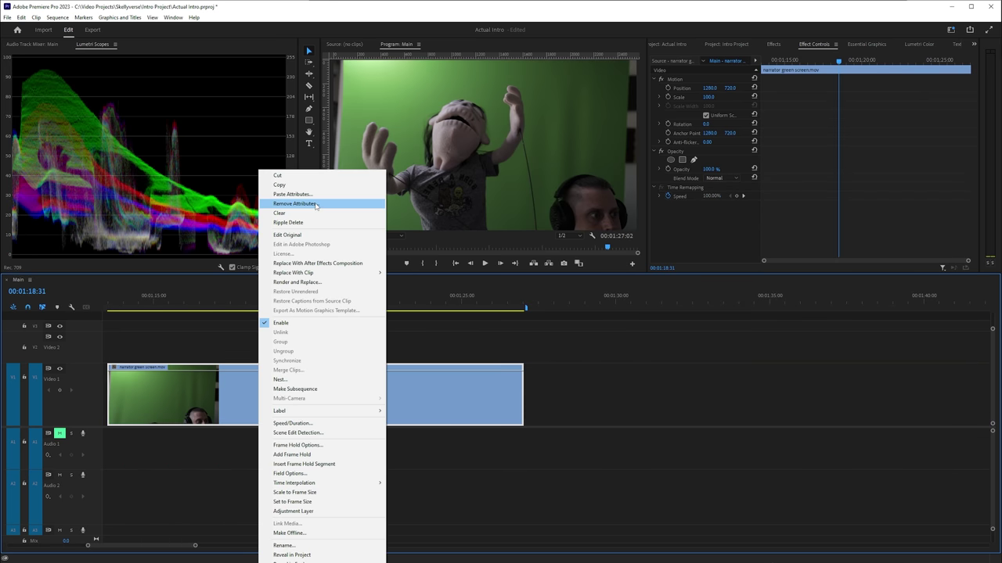
left_click(311, 194)
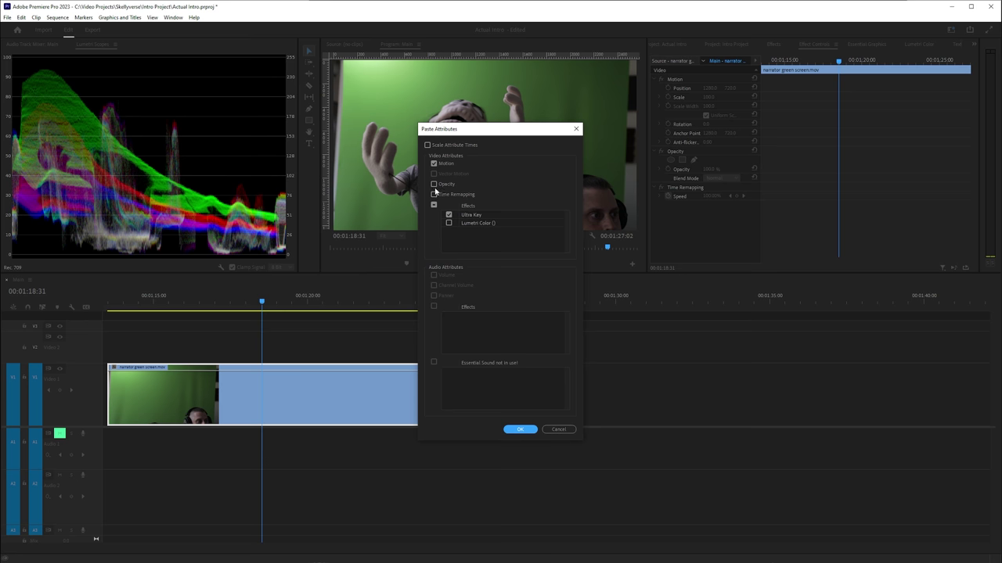
left_click(449, 225)
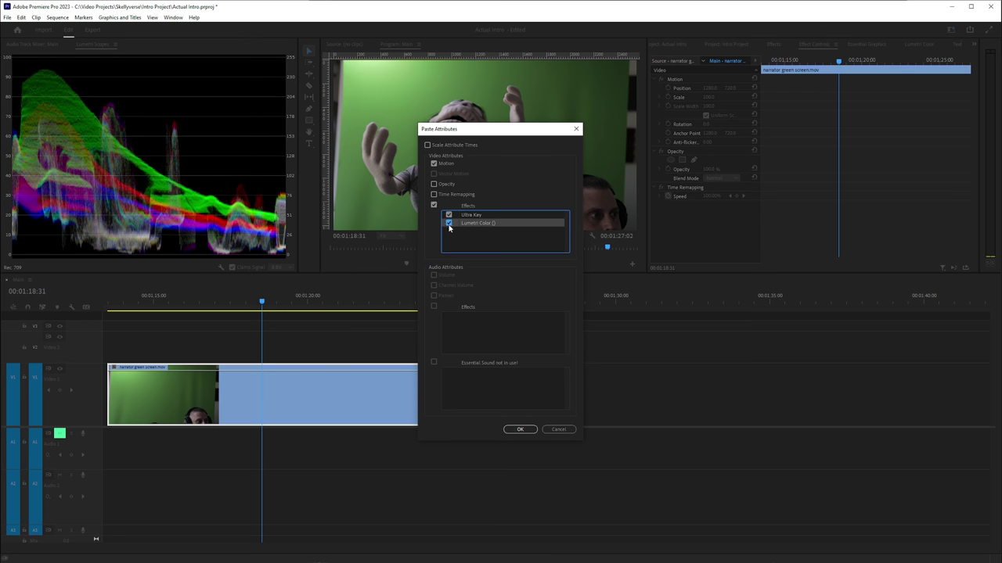
left_click(433, 184)
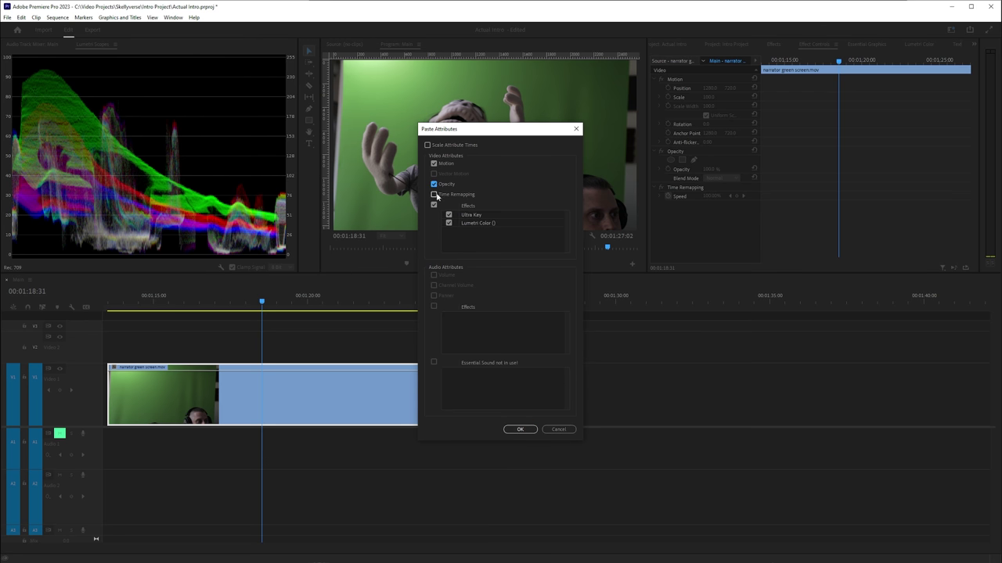
left_click(518, 430)
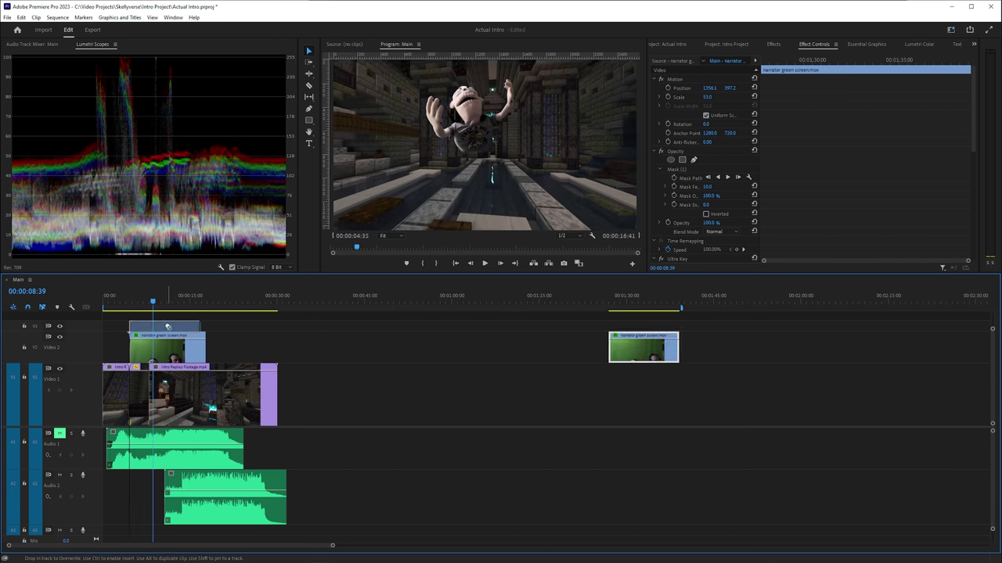
- Move the spare narrator take from beyond 00:01:27 onto Video 3, starting at the 00:00:04:35 cut above the other narrator clip
left_click_drag(612, 343, 133, 306)
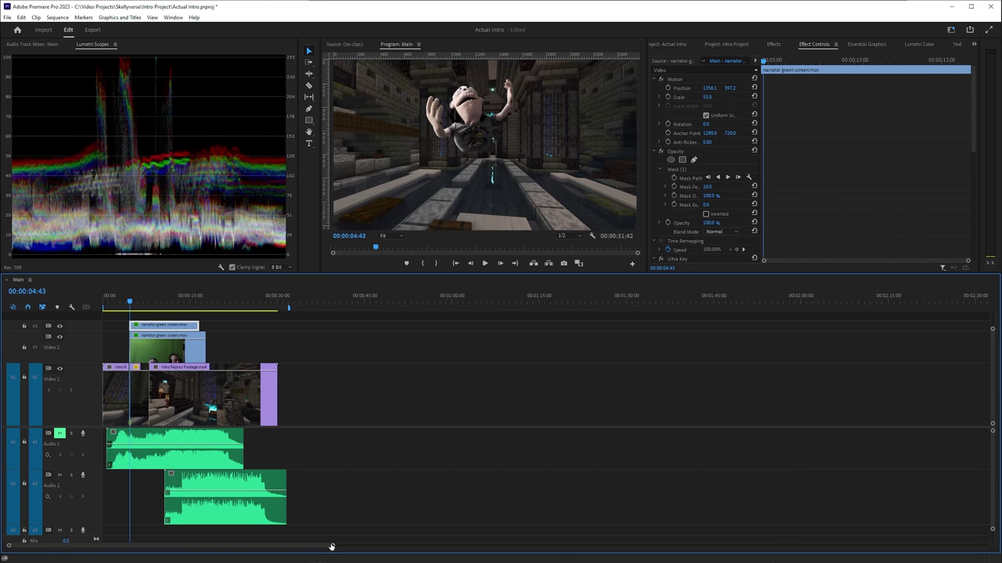
key("space")
left_click_drag(332, 547, 180, 548)
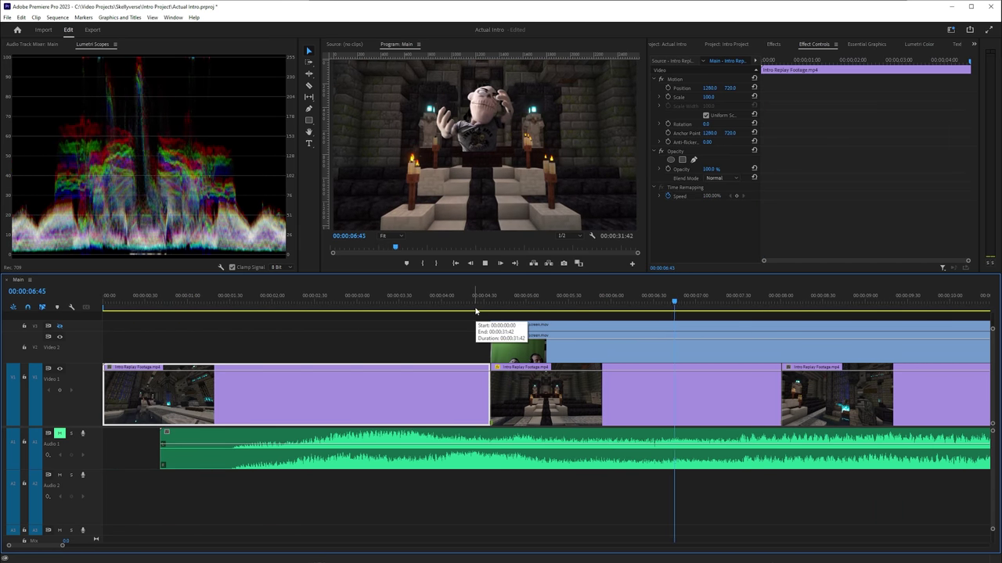
- Compare the two stacked narrator takes by playing across the cut with Video 3 and Video 2 hidden in turn
key("space")
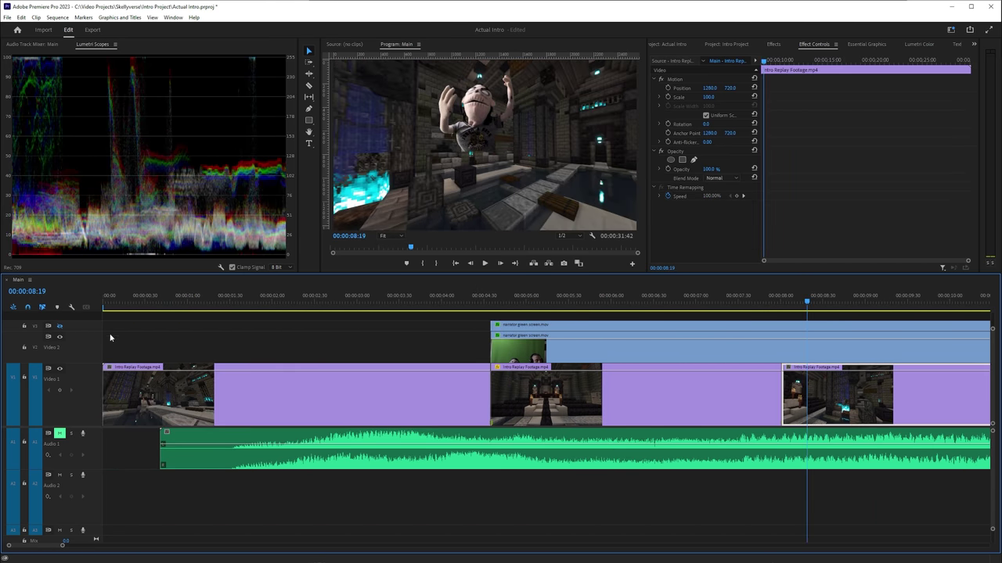
key("space")
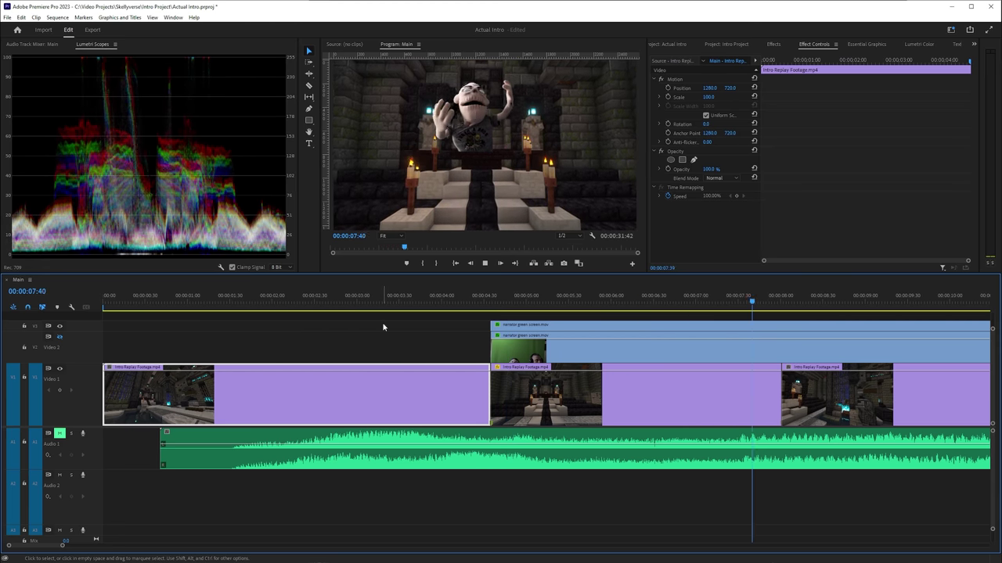
key("space")
left_click(59, 325)
left_click(59, 336)
left_click(771, 301)
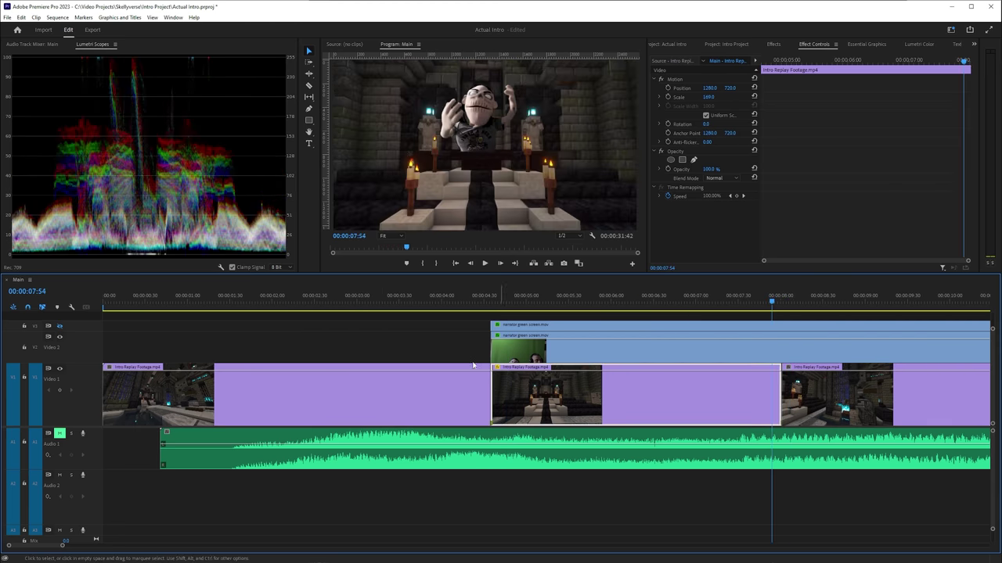
- Delete the narrator take on Video 3 and make that track visible again
left_click(524, 324)
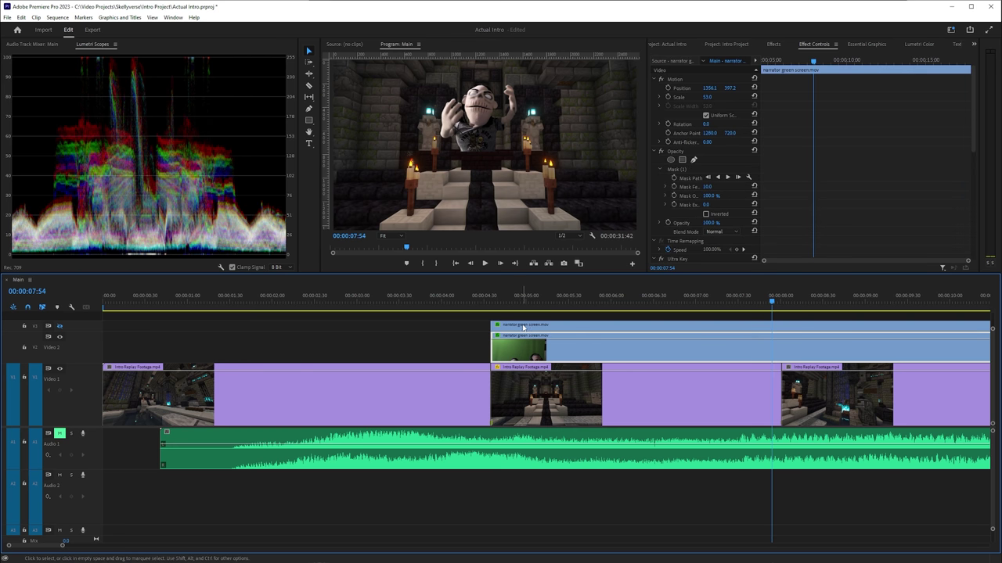
key("Delete")
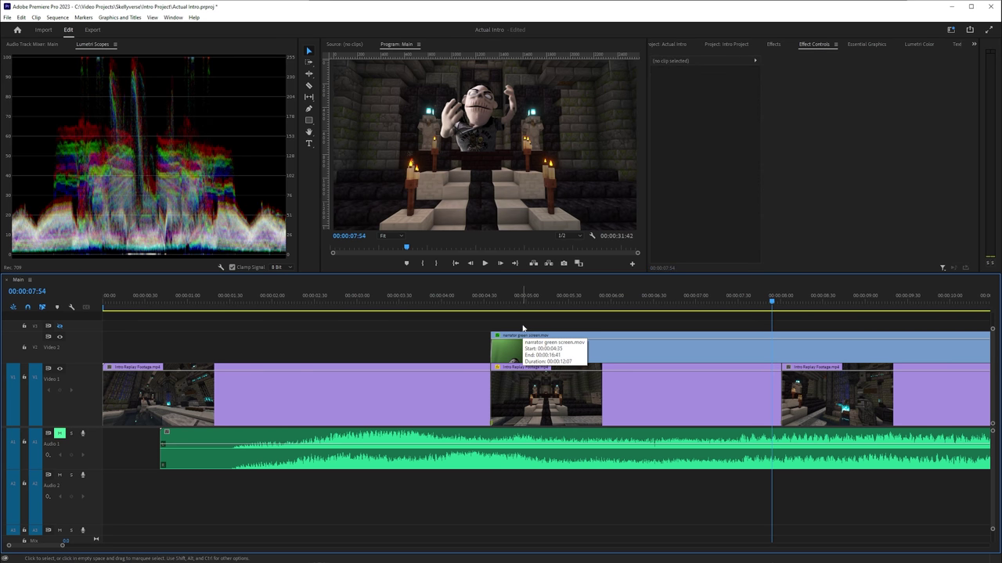
left_click(59, 325)
- Set the remaining narrator clip's speed to 125% and play the result across the cut
left_click(500, 301)
left_click(520, 349)
right_click(526, 348)
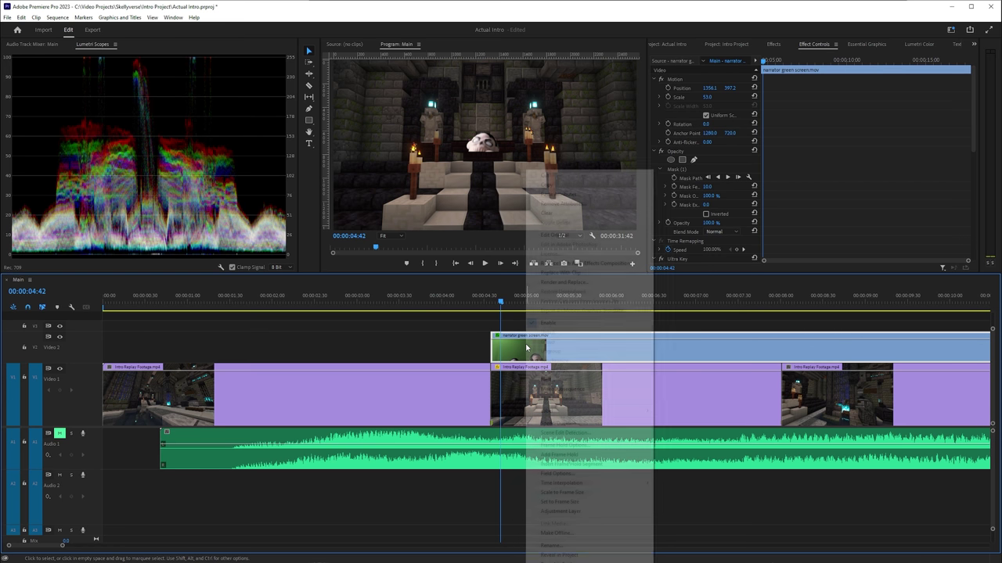
left_click(582, 420)
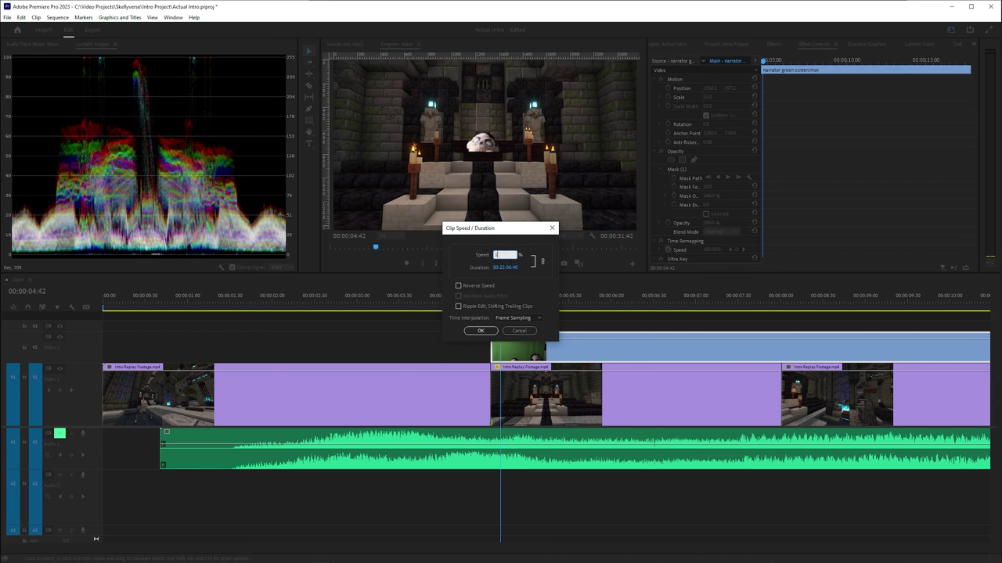
left_click(495, 334)
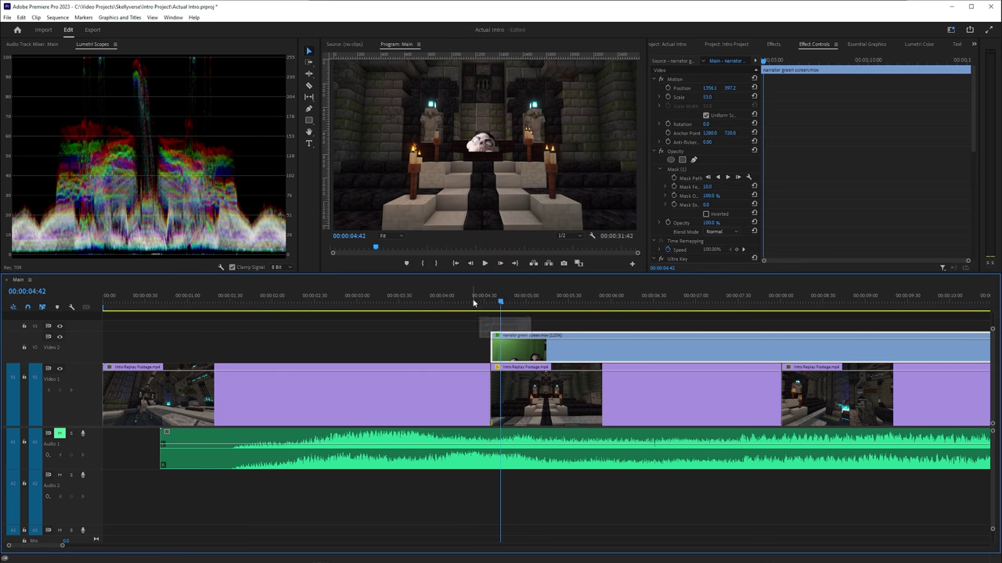
left_click(458, 298)
key("space")
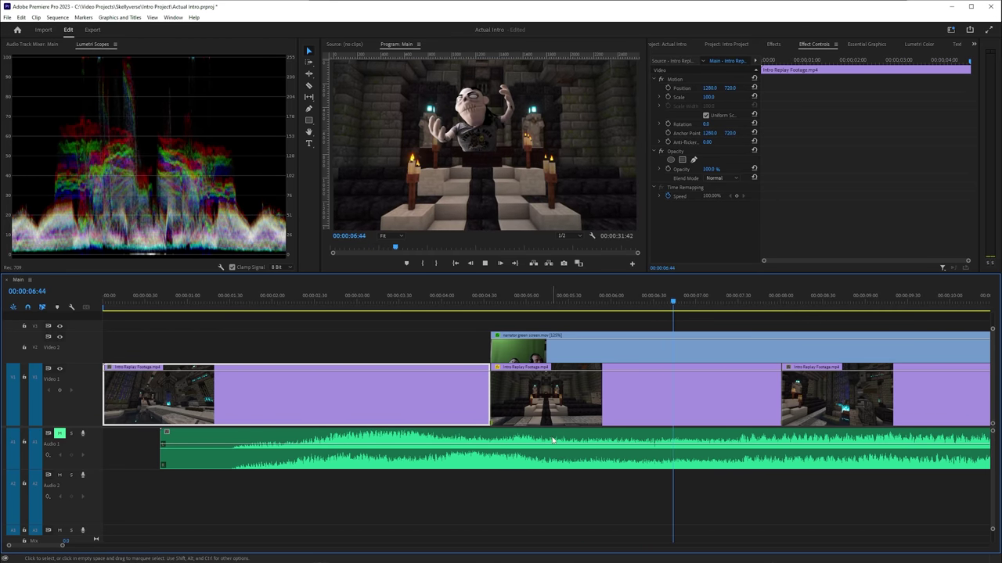
key("space")
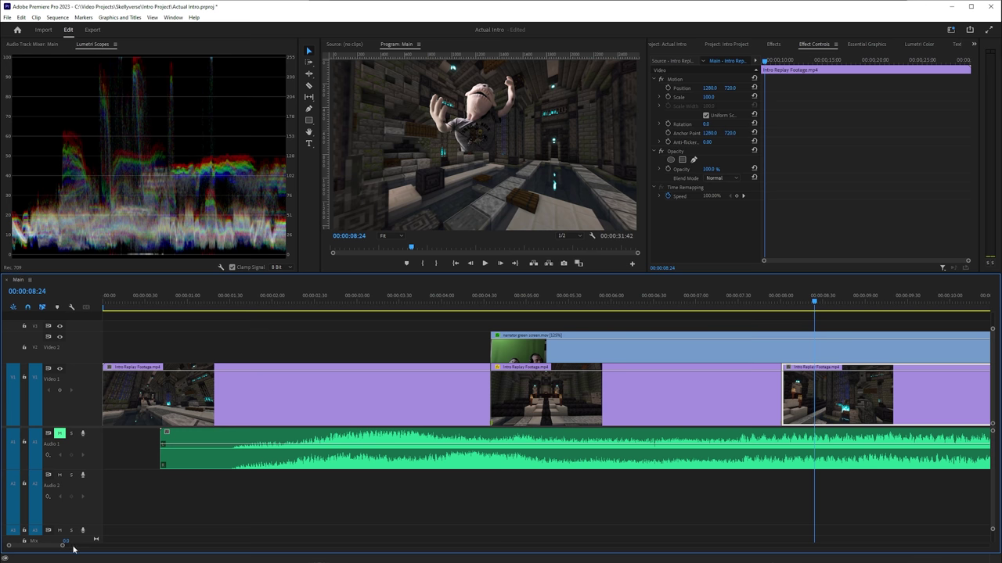
- Trim the end of the narrator clip to the end of the middle replay segment and play it back
left_click_drag(63, 545, 111, 545)
left_click_drag(604, 350, 365, 352)
left_click(255, 305)
key("space")
key("space")
- Move the narrator to position 1414.2, 368.2 and select its opacity mask, checking it near the clip's start
left_click(483, 137)
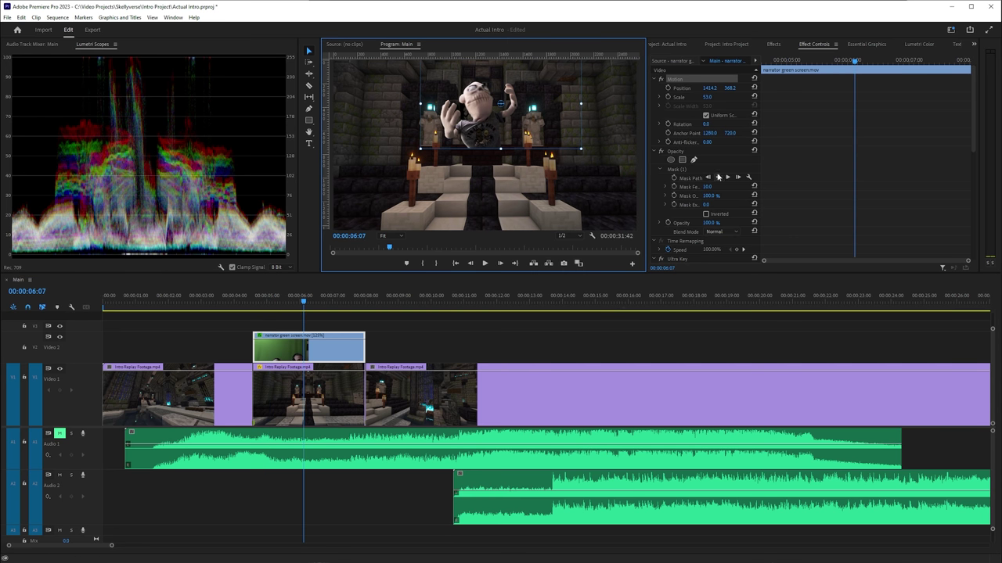
left_click(682, 171)
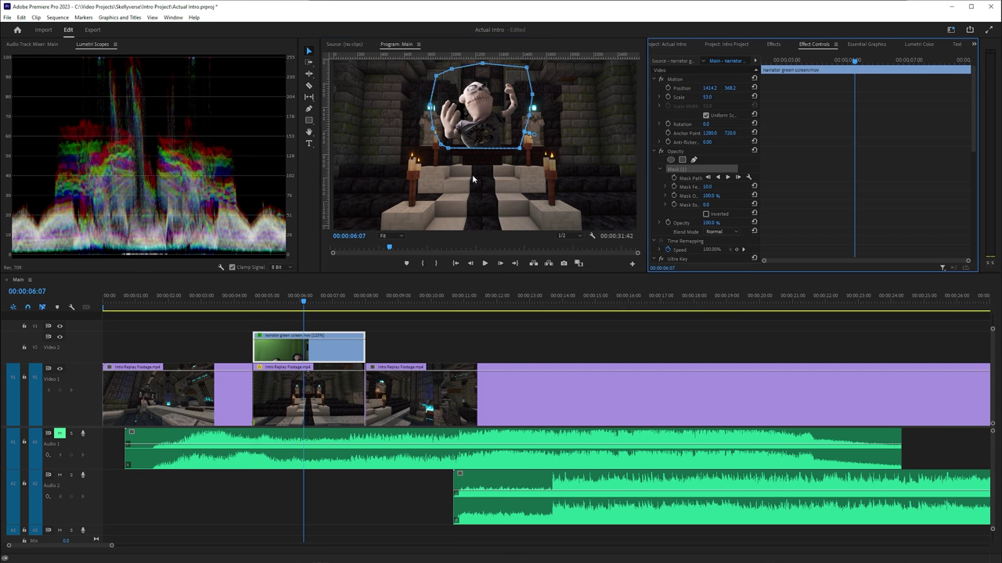
mouse_move(270, 310)
left_mouse_down()
mouse_move(347, 304)
mouse_move(266, 307)
mouse_move(288, 307)
left_mouse_up()
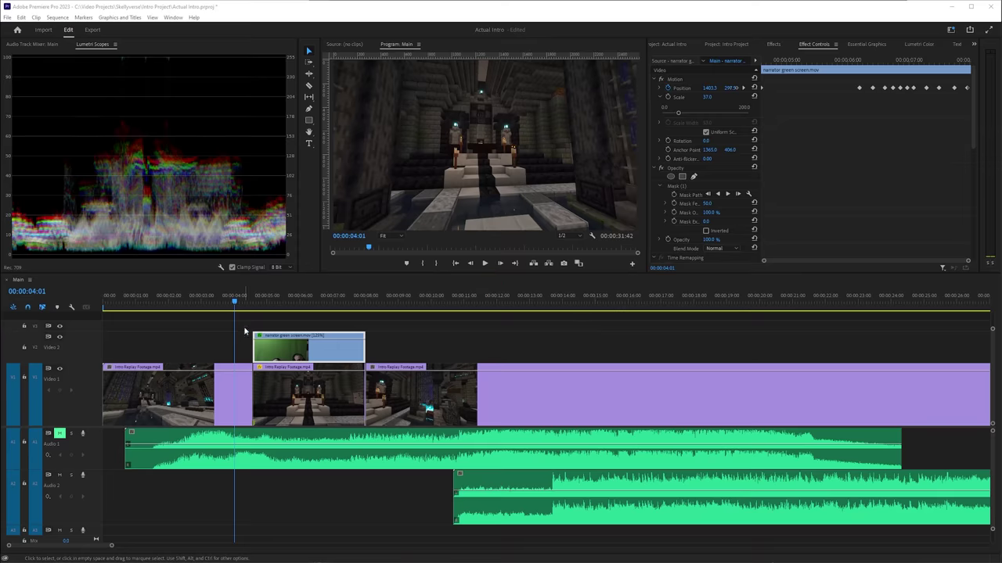
- Play the narrator from just before the cut, then examine its mask outline and motion box at 00:00:06:22
left_click_drag(235, 304, 248, 304)
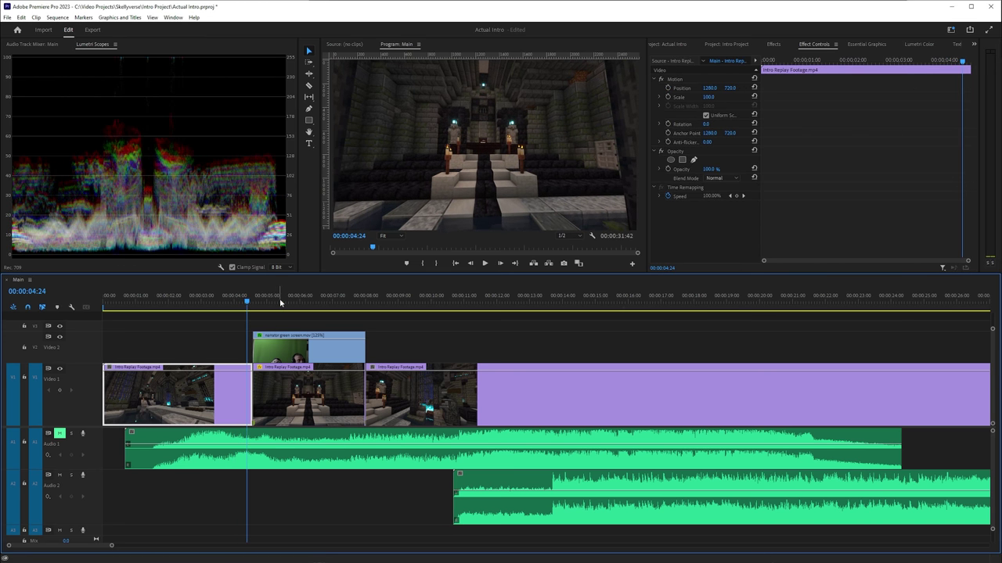
key("space")
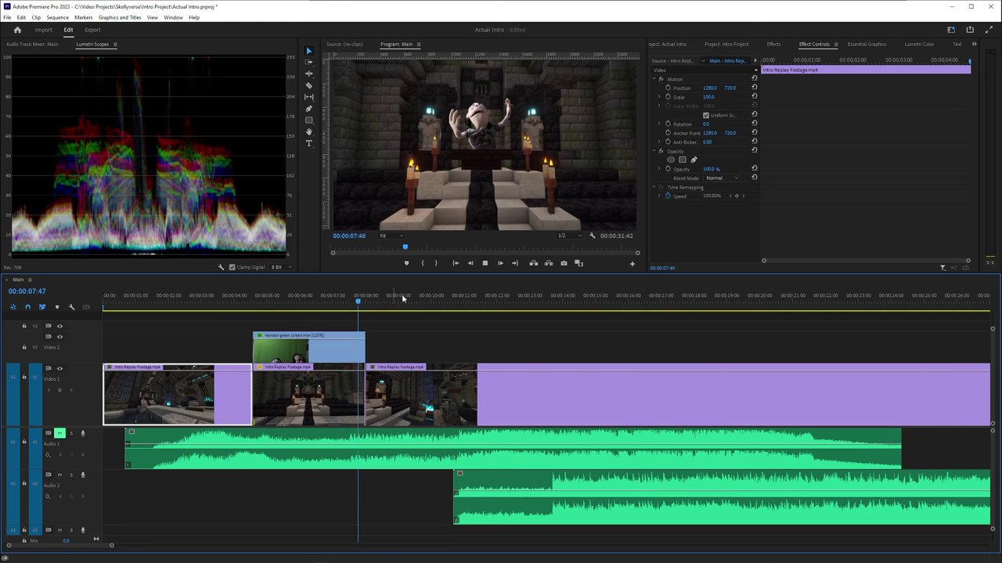
left_click(311, 297)
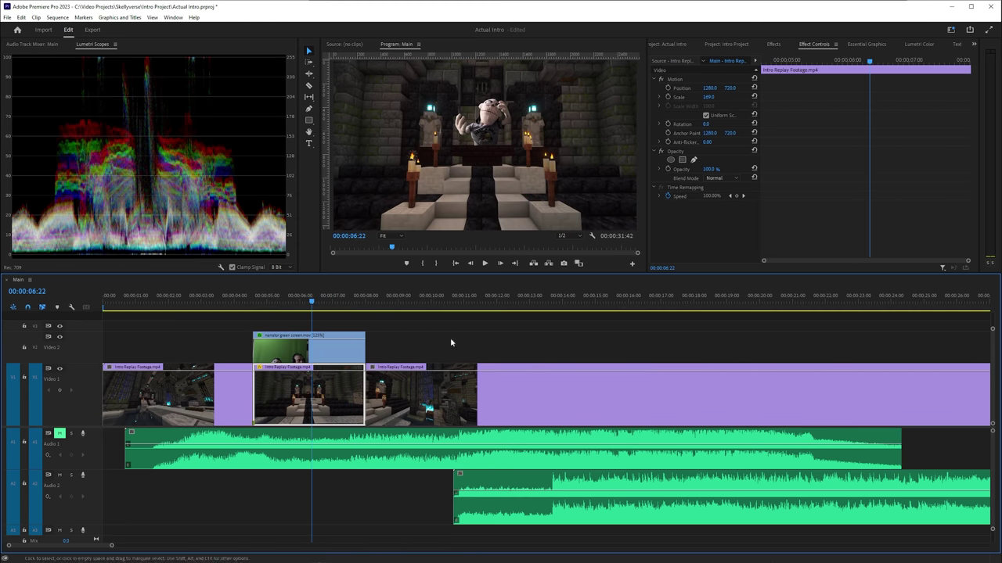
left_click(329, 347)
left_click(696, 187)
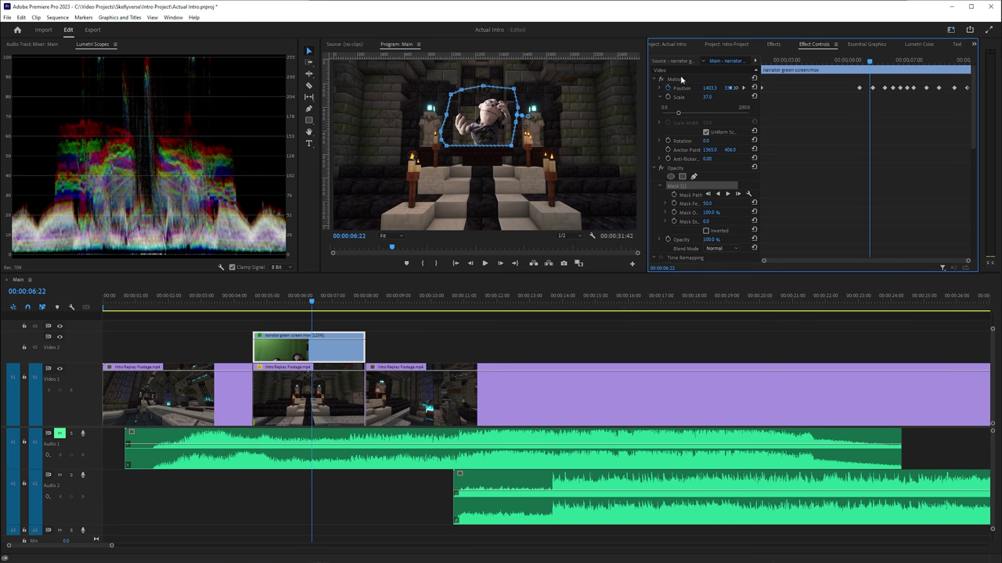
left_click(681, 79)
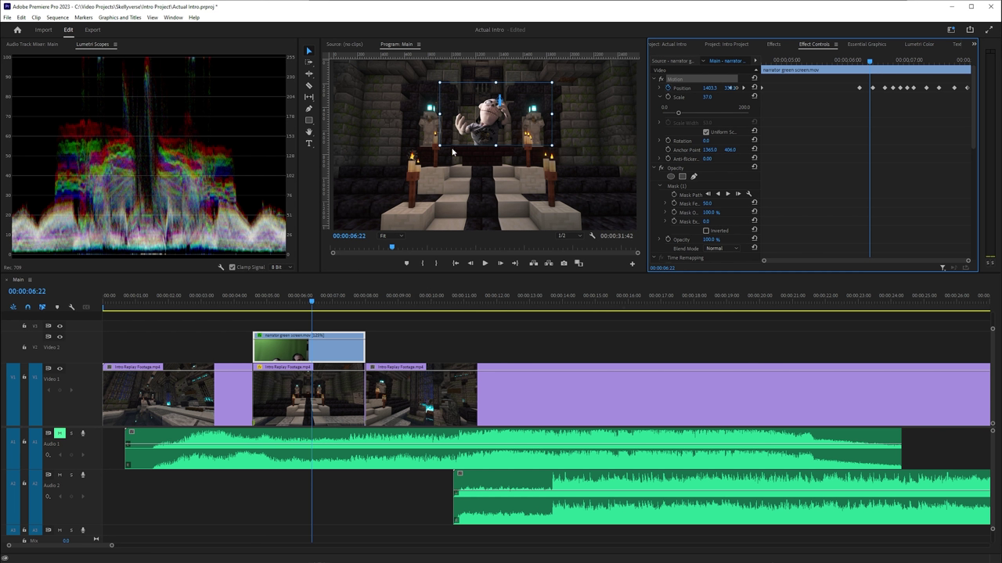
- Scrub and play through the narrator's position keyframes to examine its movement behind the altar, then view the whole sequence
left_click(265, 303)
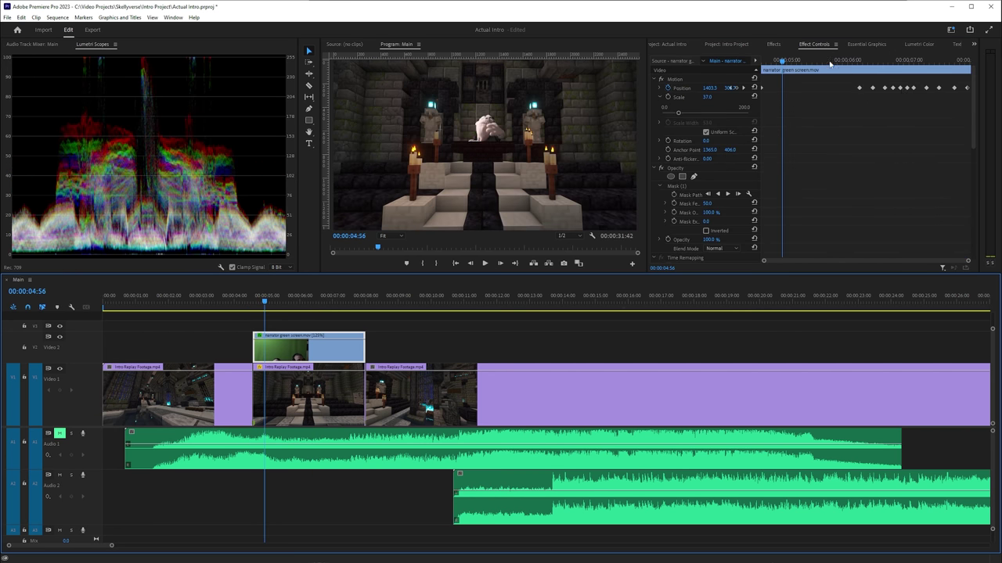
left_click_drag(830, 64, 943, 72)
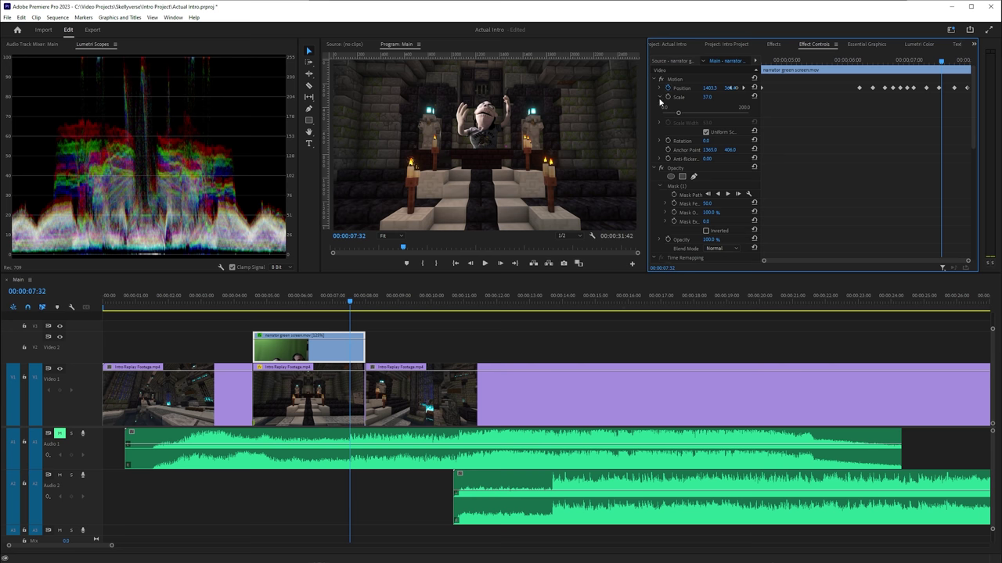
left_click(792, 61)
left_click_drag(833, 61, 788, 61)
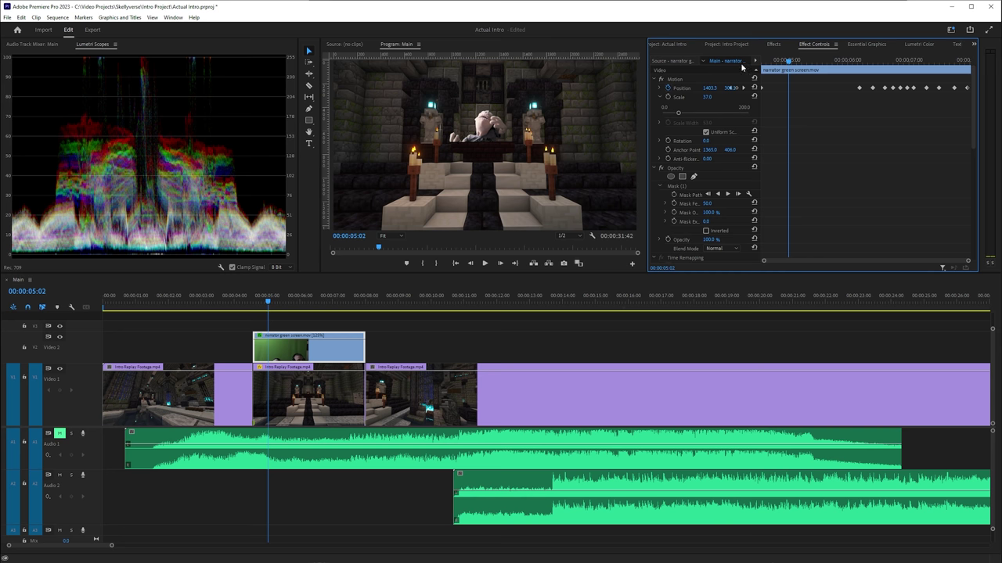
key("space")
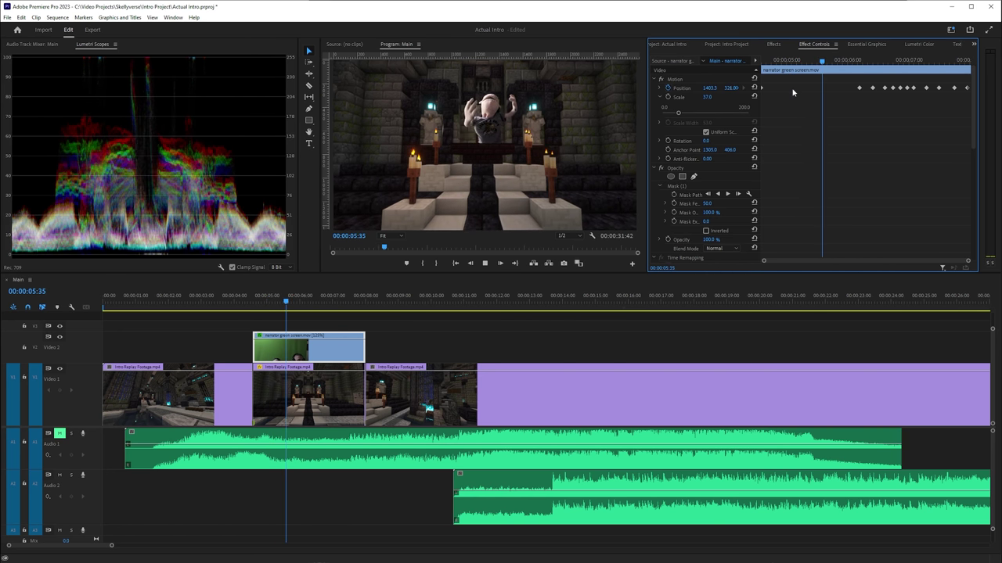
key("space")
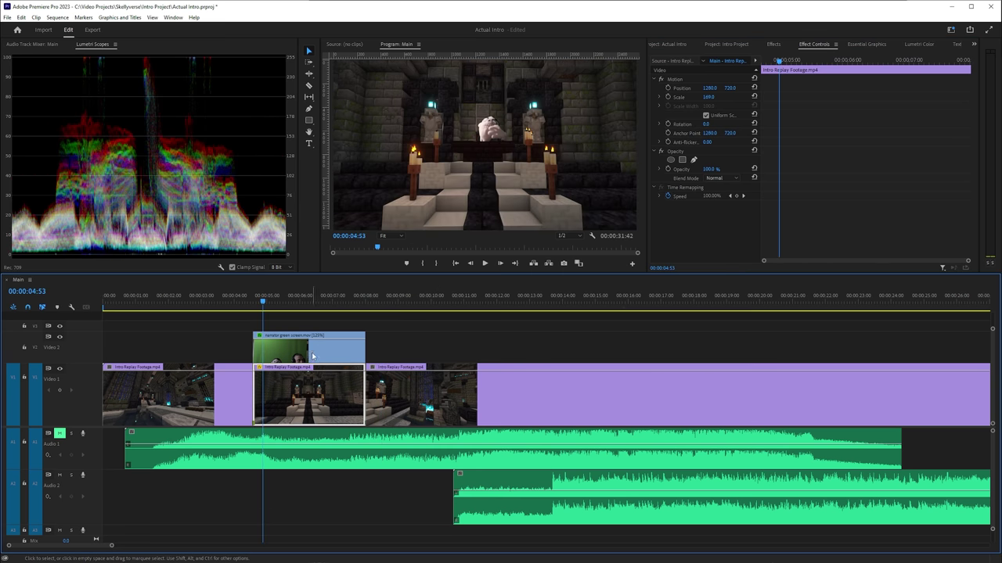
left_click_drag(111, 547, 230, 545)
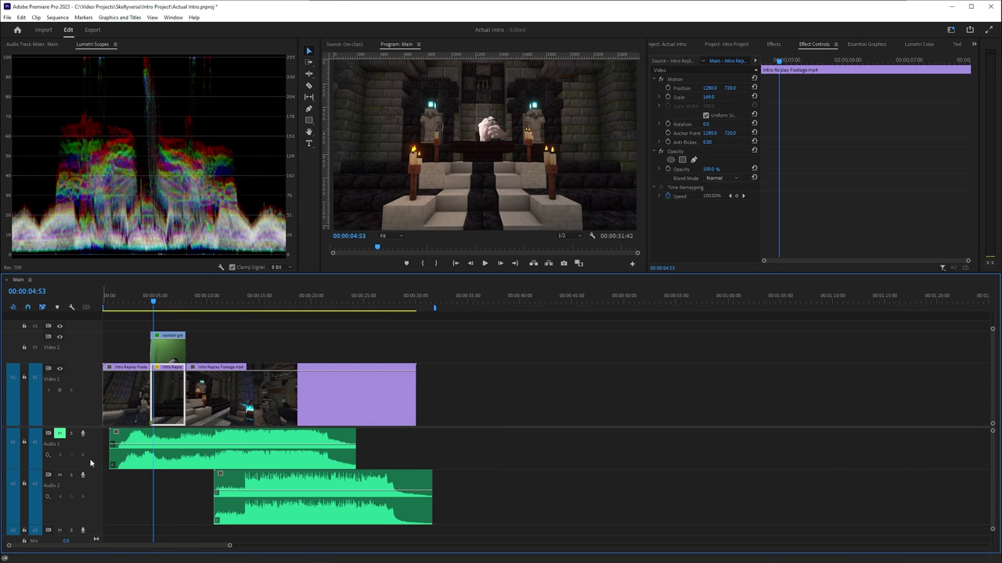
- Unmute the Audio 1 track and shift the Audio 2 music clip so its louder section starts at 00:00:15:36
left_click(60, 434)
left_click_drag(111, 303, 265, 303)
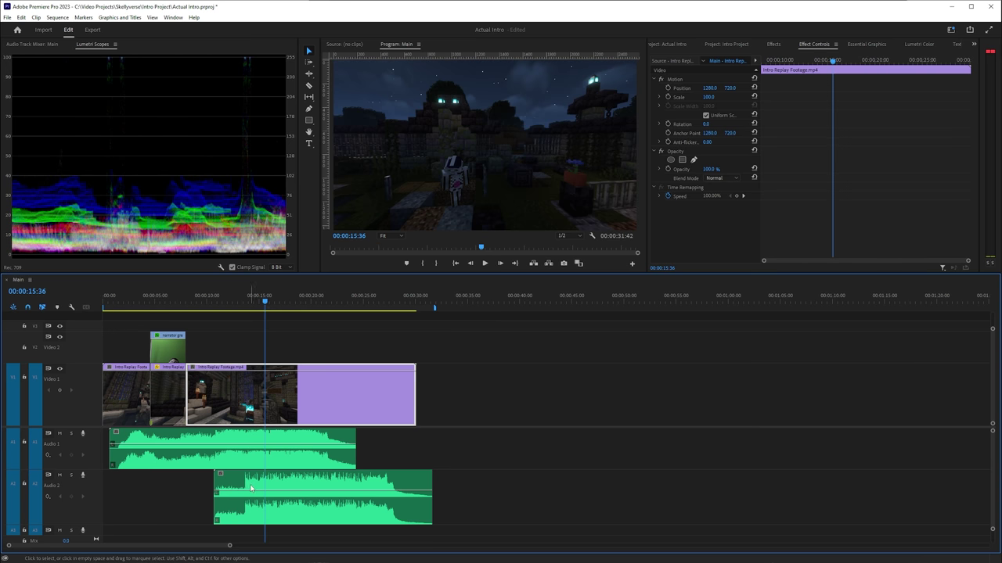
left_click_drag(249, 487, 270, 489)
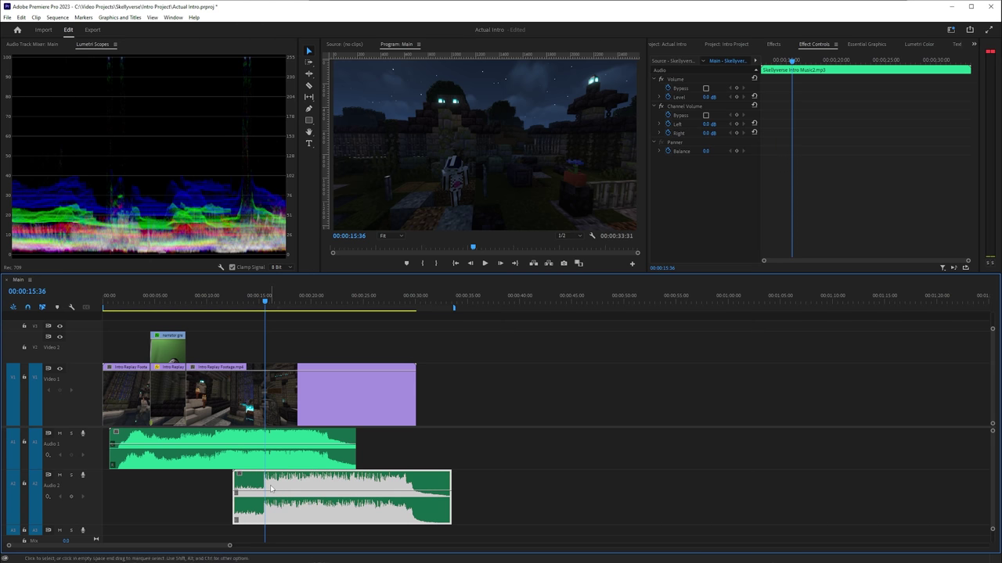
- Move the New Curse.mp3 clip to the start of the sequence and play the opening to check the music against the footage
left_click_drag(139, 464, 145, 465)
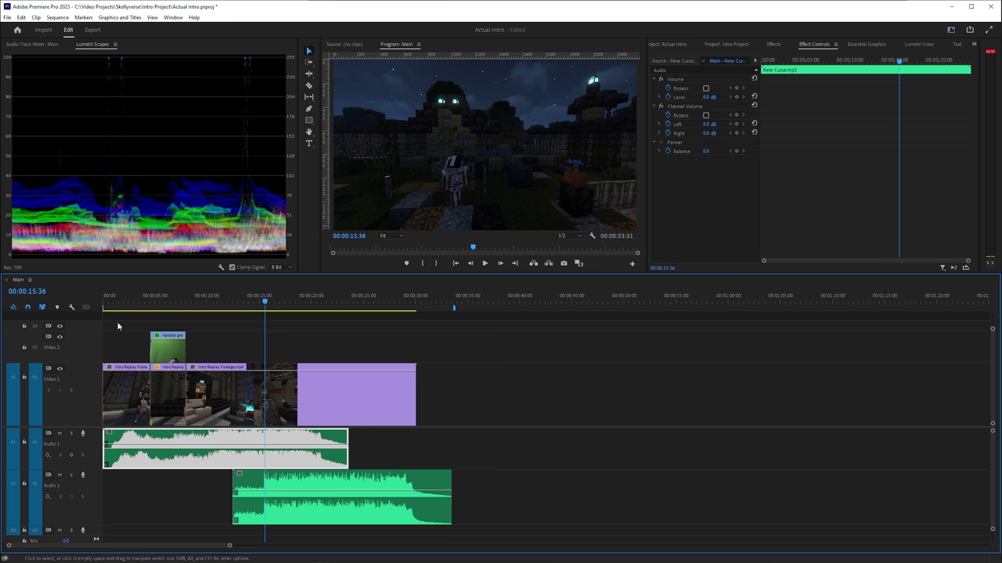
key("Home")
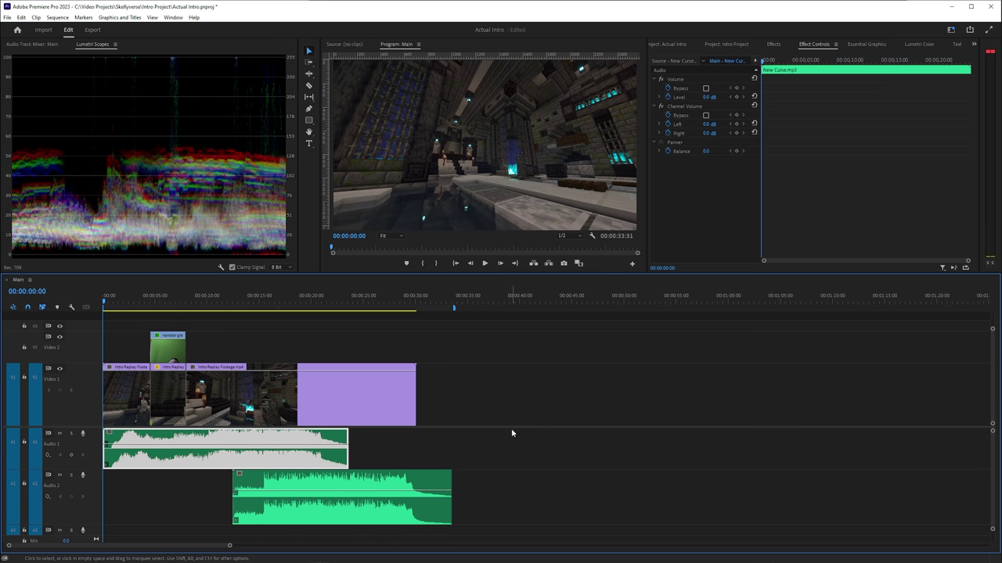
key("space")
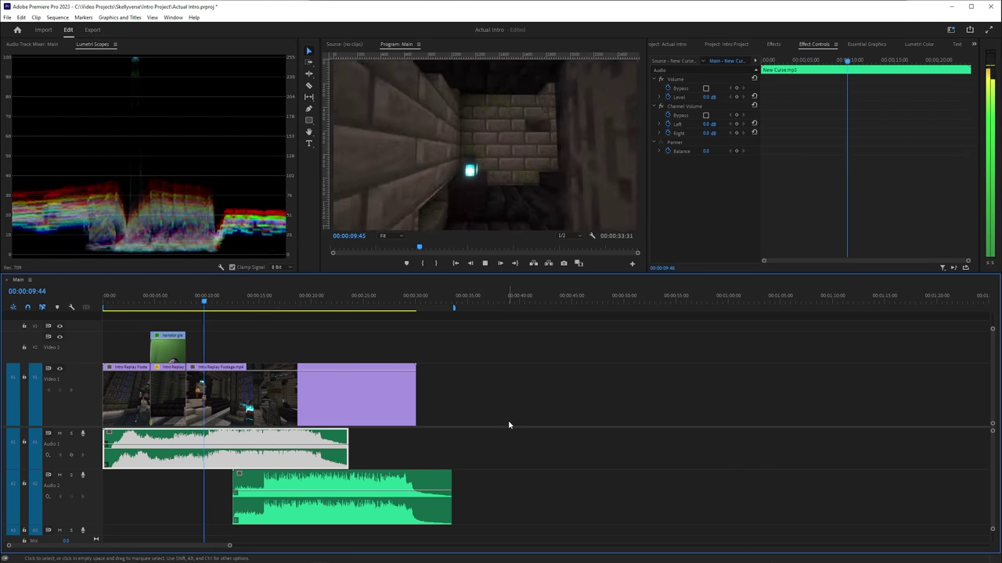
key("space")
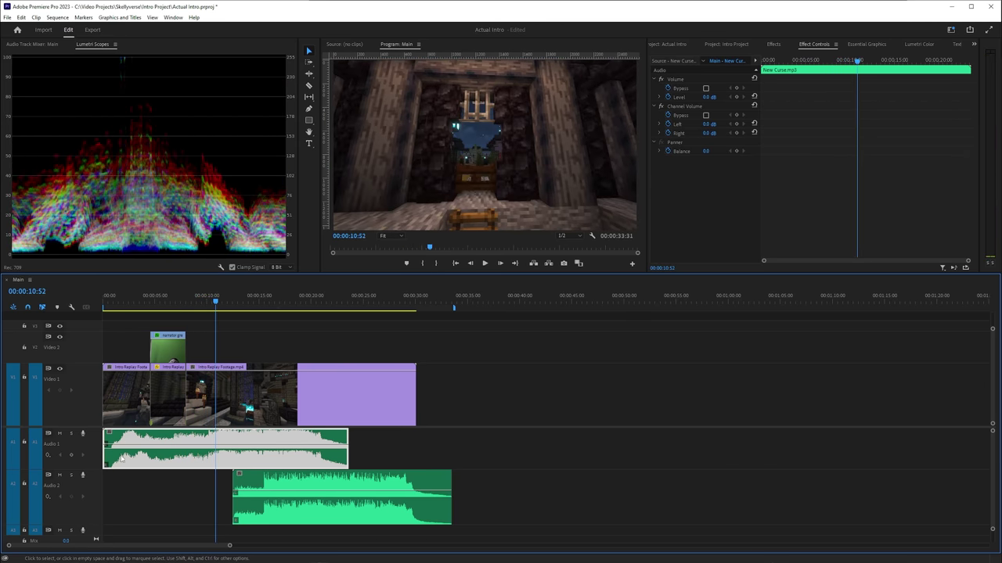
left_click_drag(107, 458, 141, 462)
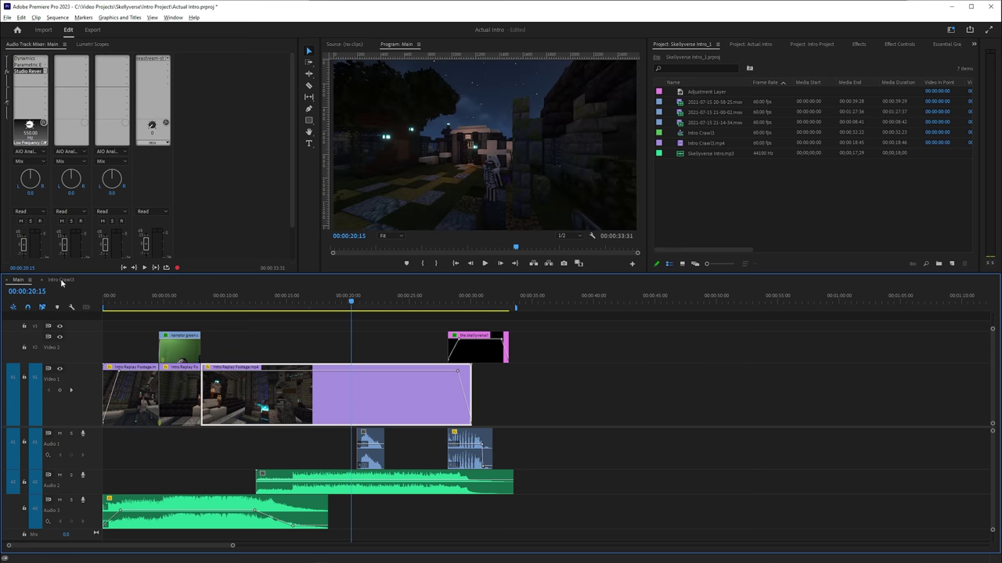
- View the Intro Crawl3 sequence and review Main's sound effects around 00:00:21 and its title from 00:00:28:05
left_click(65, 280)
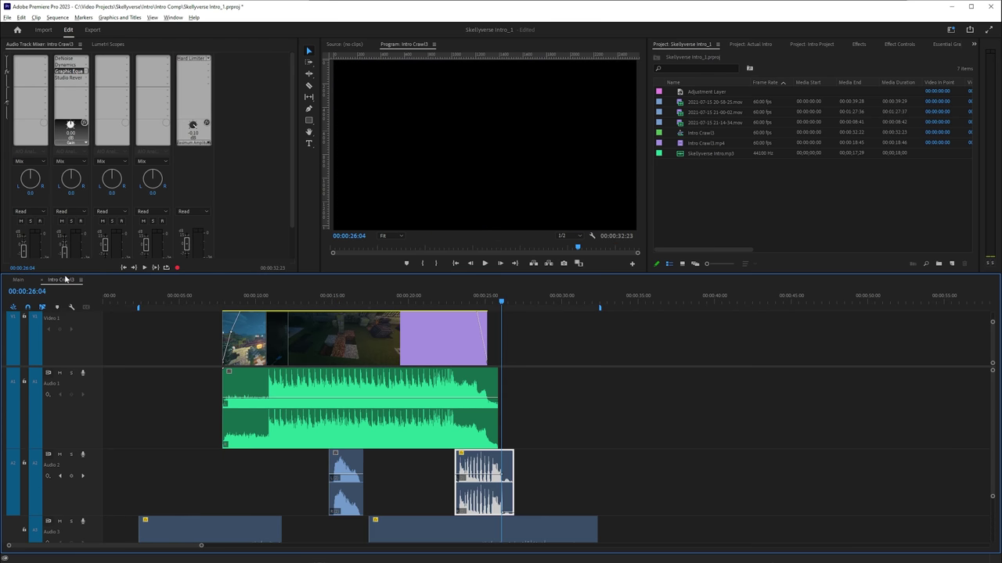
left_click(18, 280)
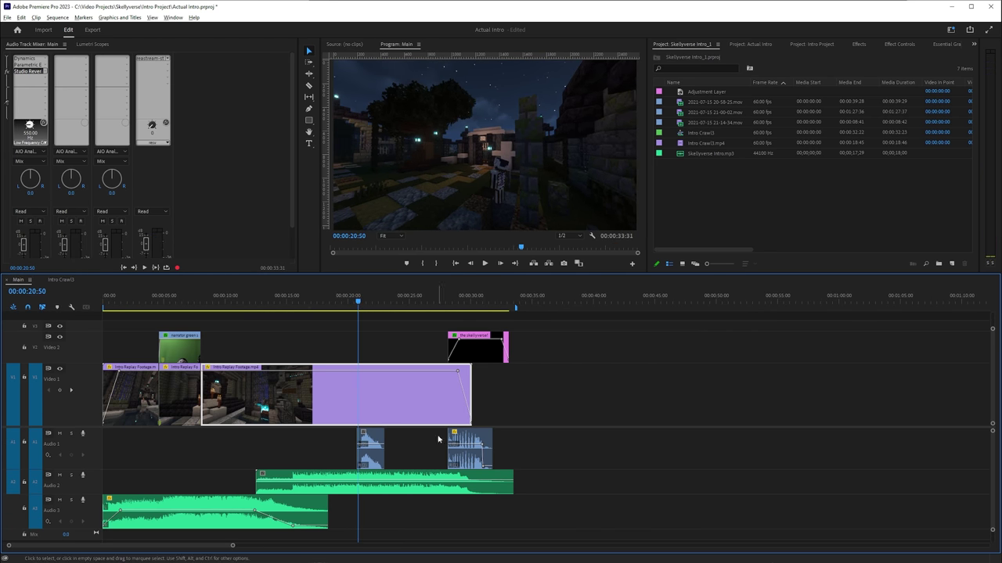
key("space")
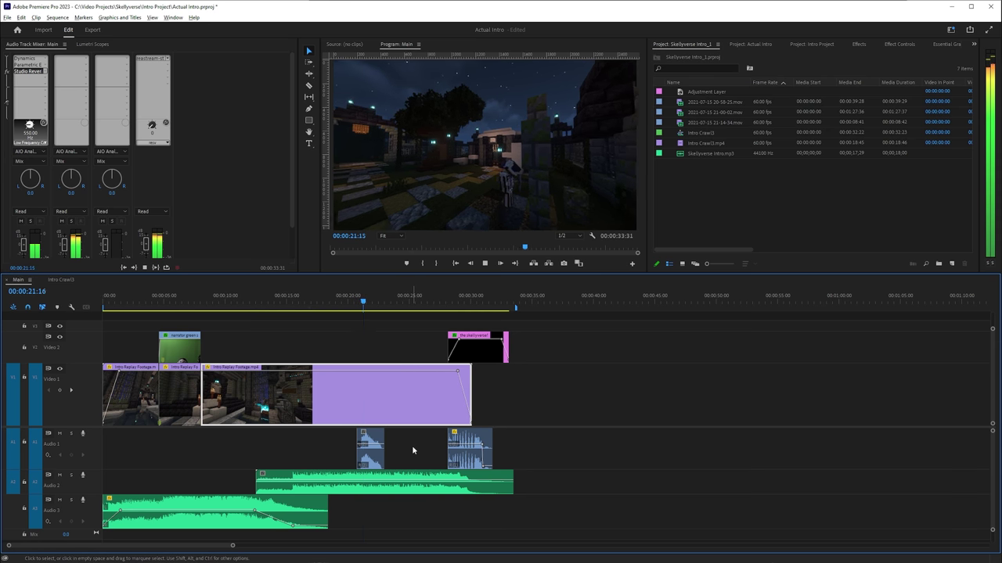
left_click(353, 301)
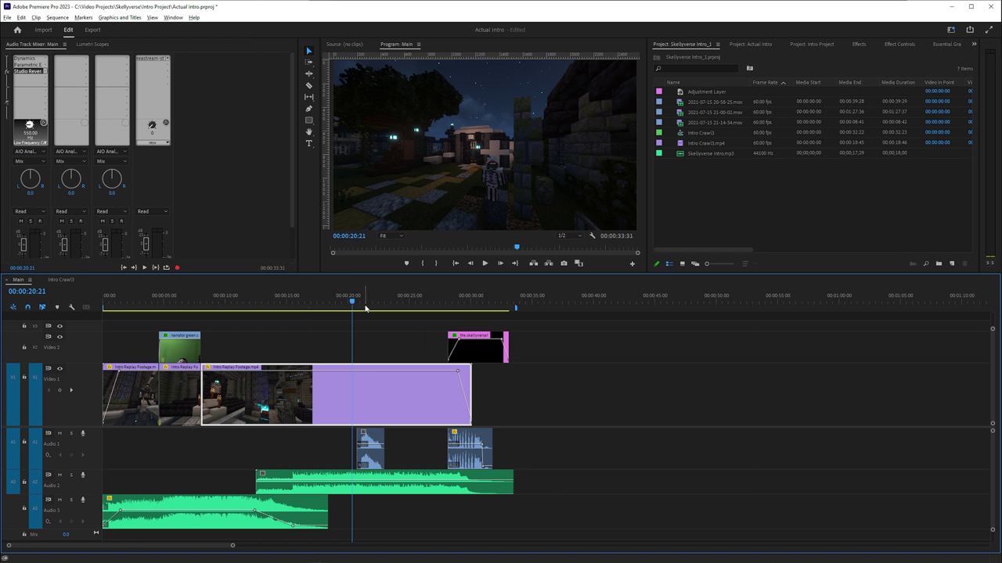
left_click(361, 297)
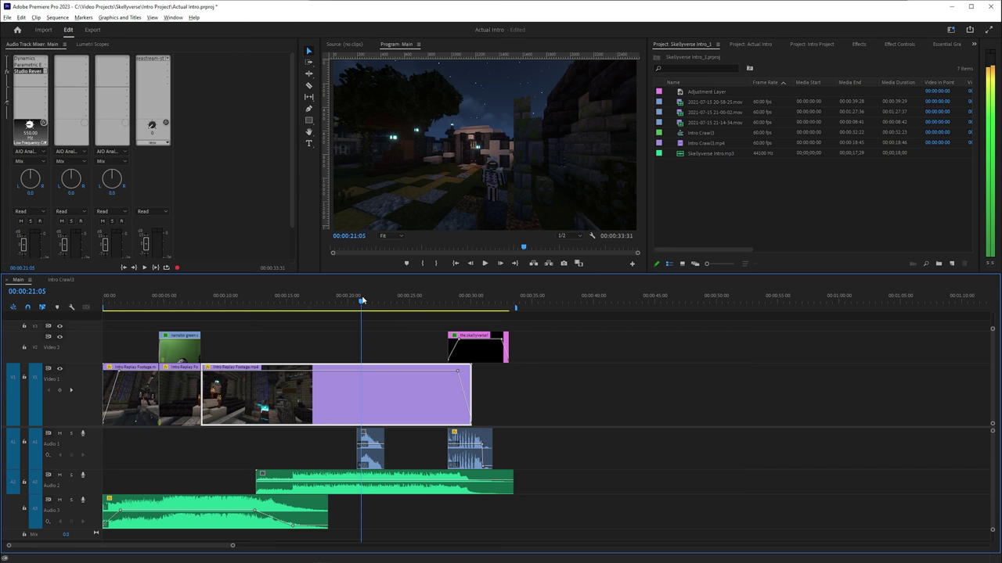
left_click(448, 297)
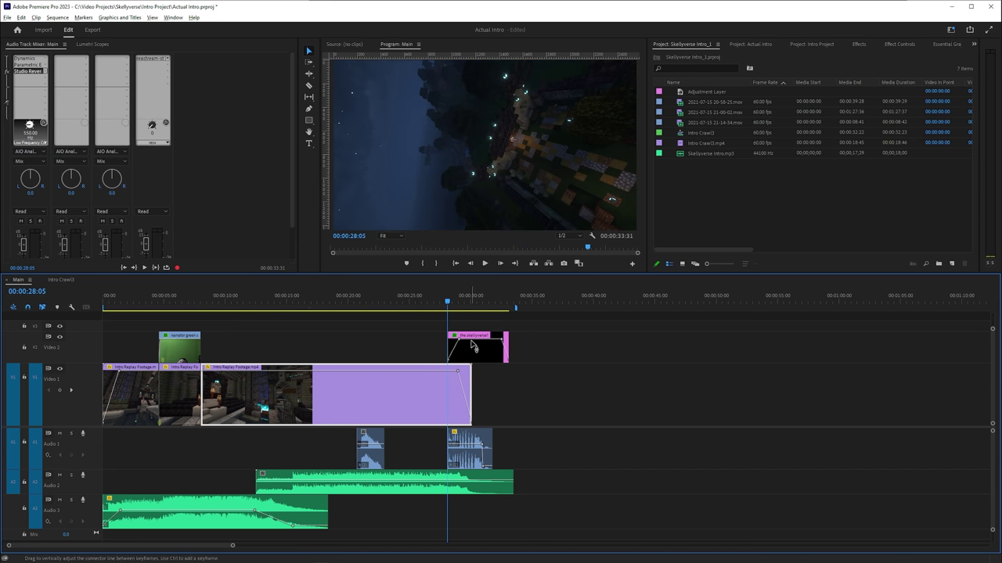
key("space")
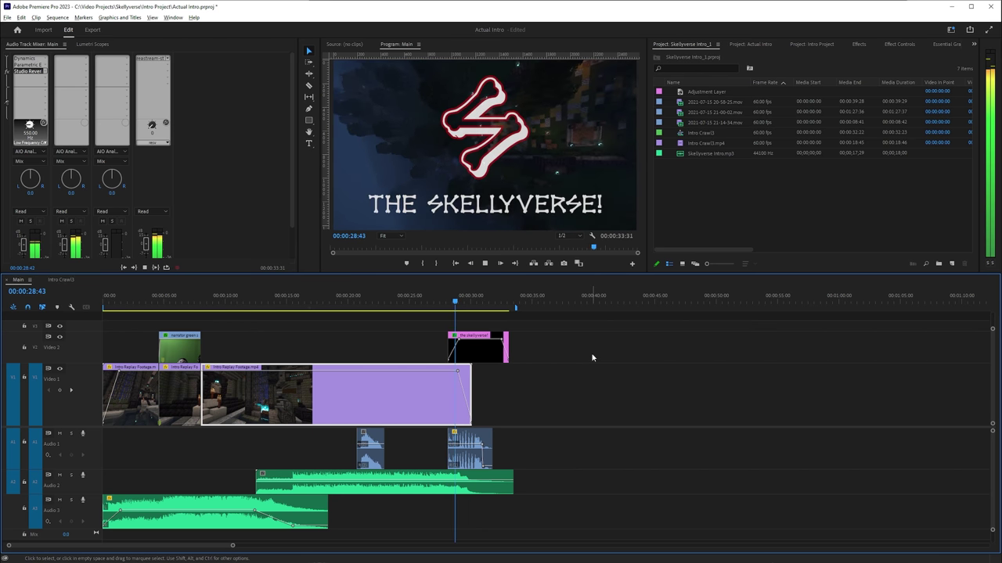